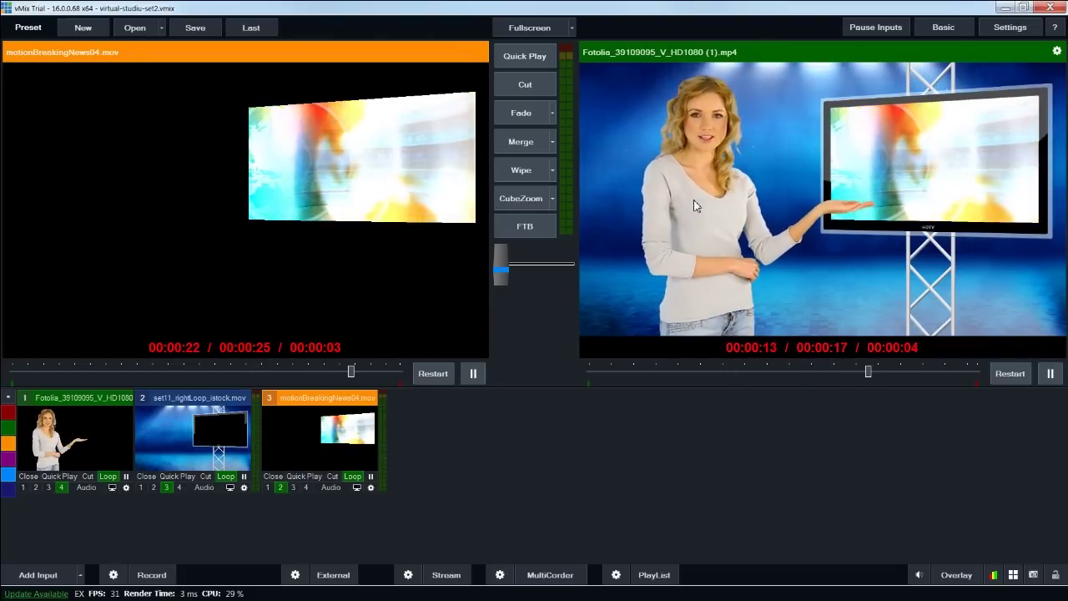
Step: Remove the motionBreakingNews04 graphic, studio background and presenter inputs so preview and output are blank
click(217, 370)
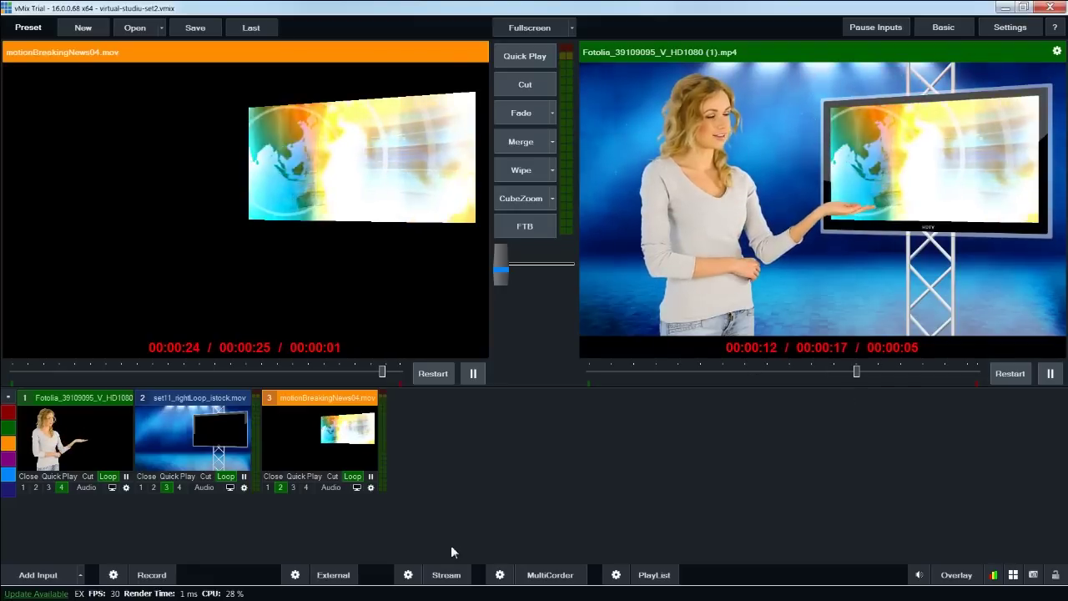
click(279, 476)
click(146, 476)
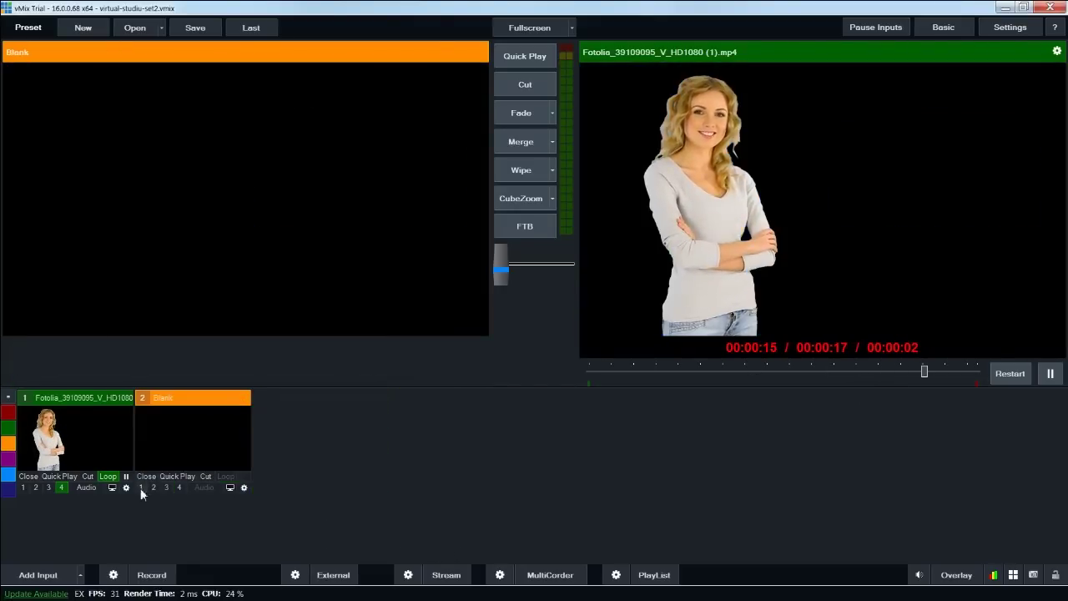
click(32, 477)
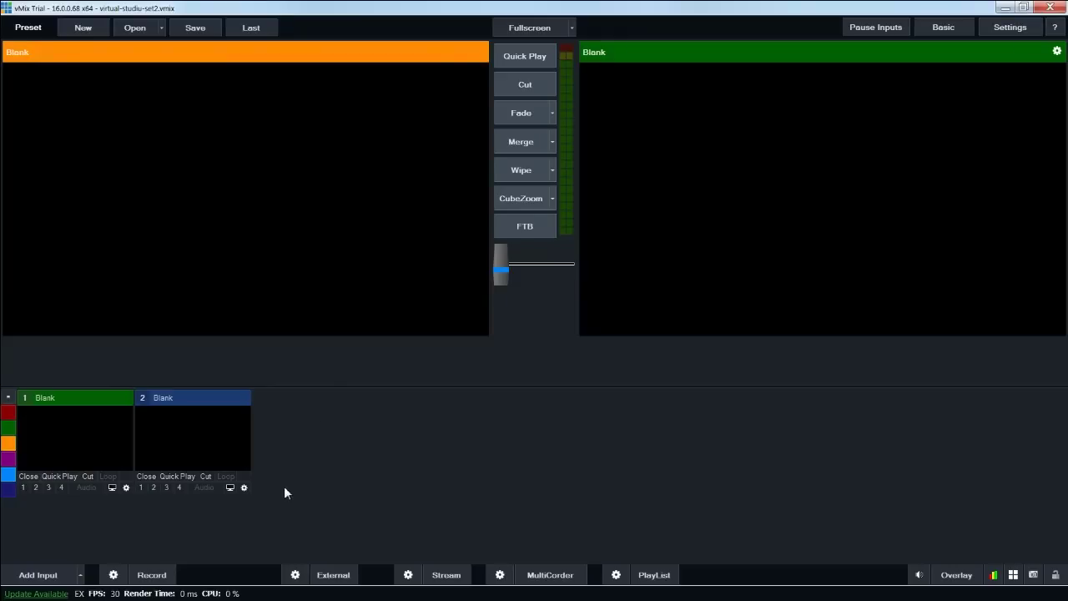
Step: Bring up the Add Input dialog and view the camera input options
click(51, 576)
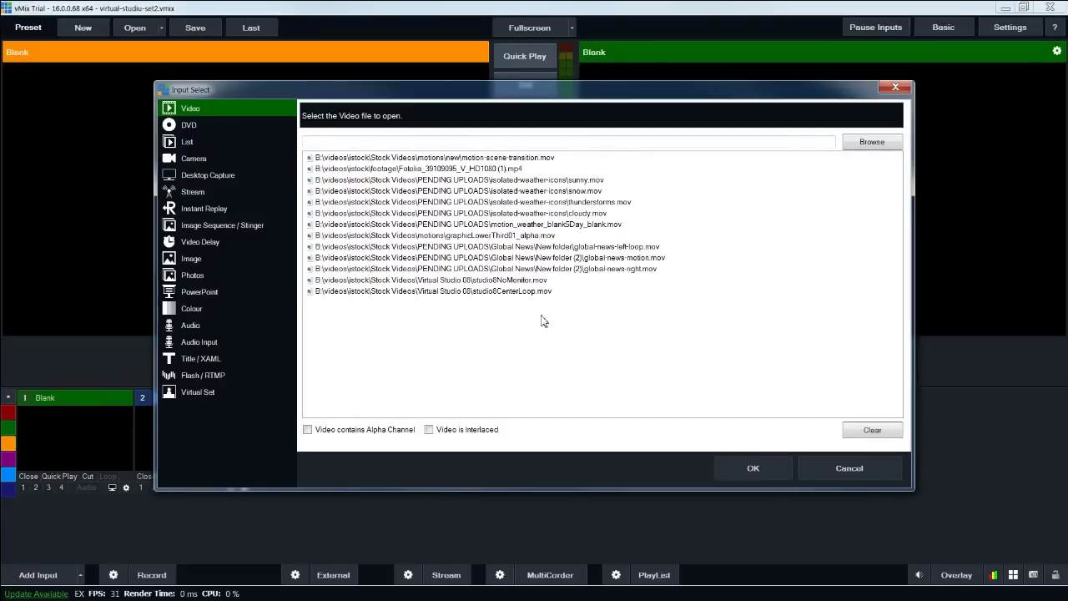
click(194, 159)
Step: Cancel Add Input, then load the presenter clip, set11_rightLoop_istock.mov and motionBreakingNews04.mov as inputs 1–3
click(849, 470)
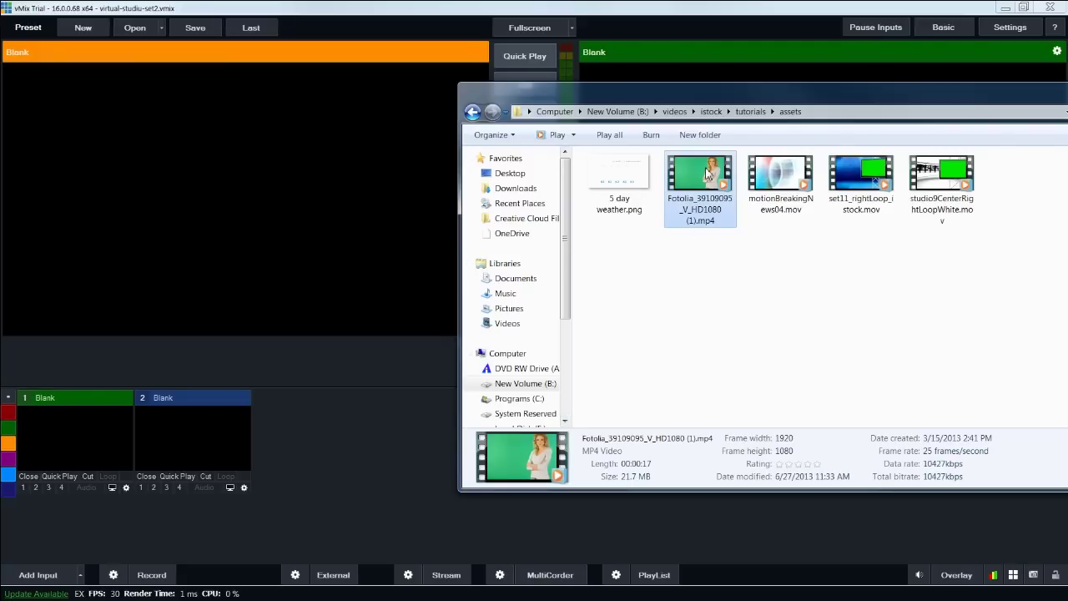
drag(708, 173, 296, 429)
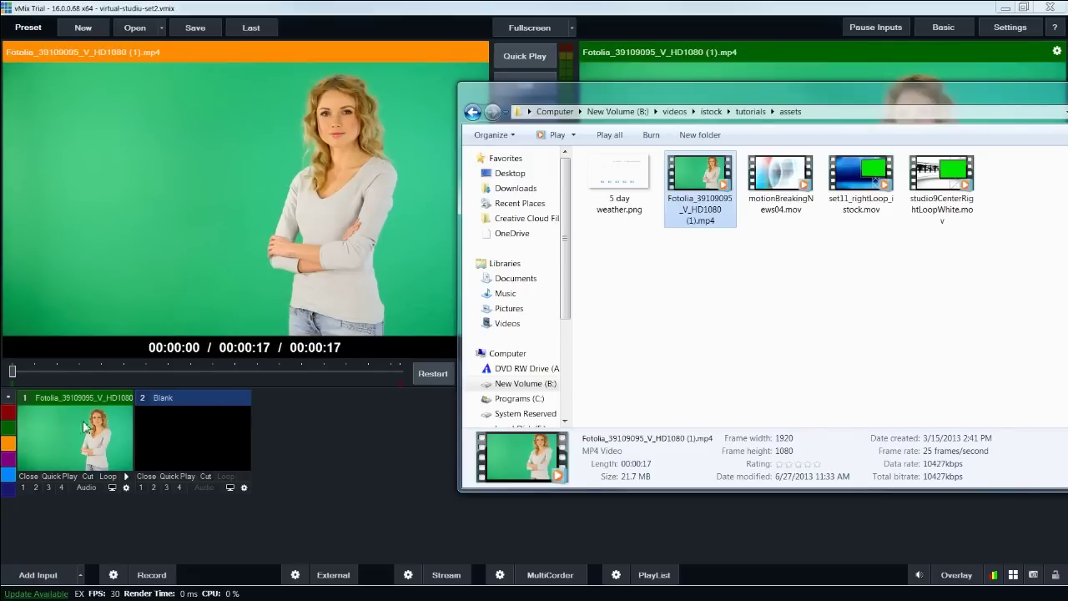
click(866, 185)
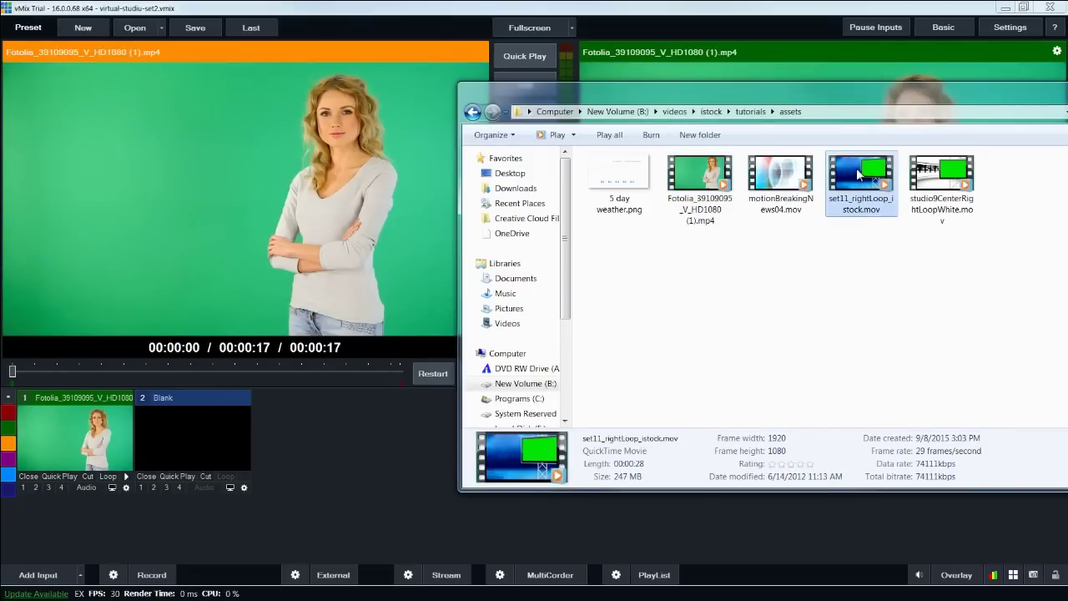
drag(858, 173, 526, 424)
drag(317, 459, 297, 440)
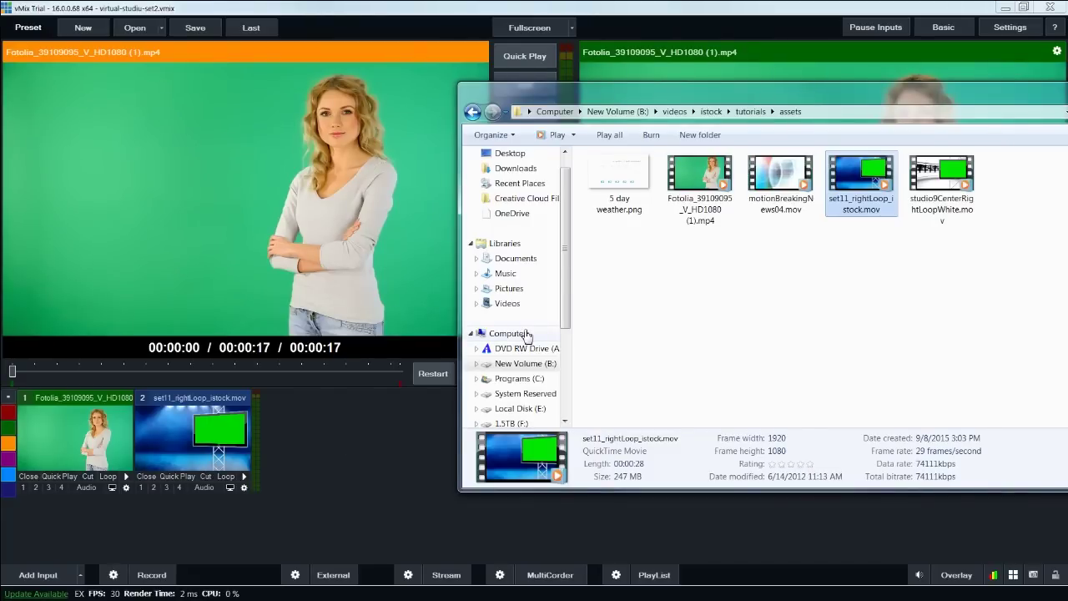
key(Left)
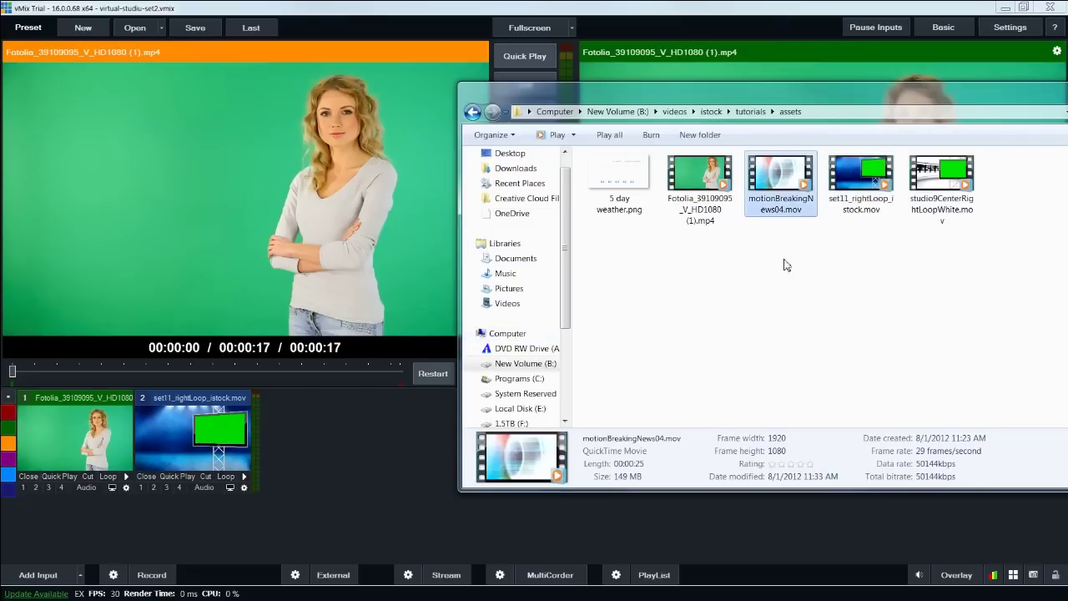
drag(784, 179, 360, 433)
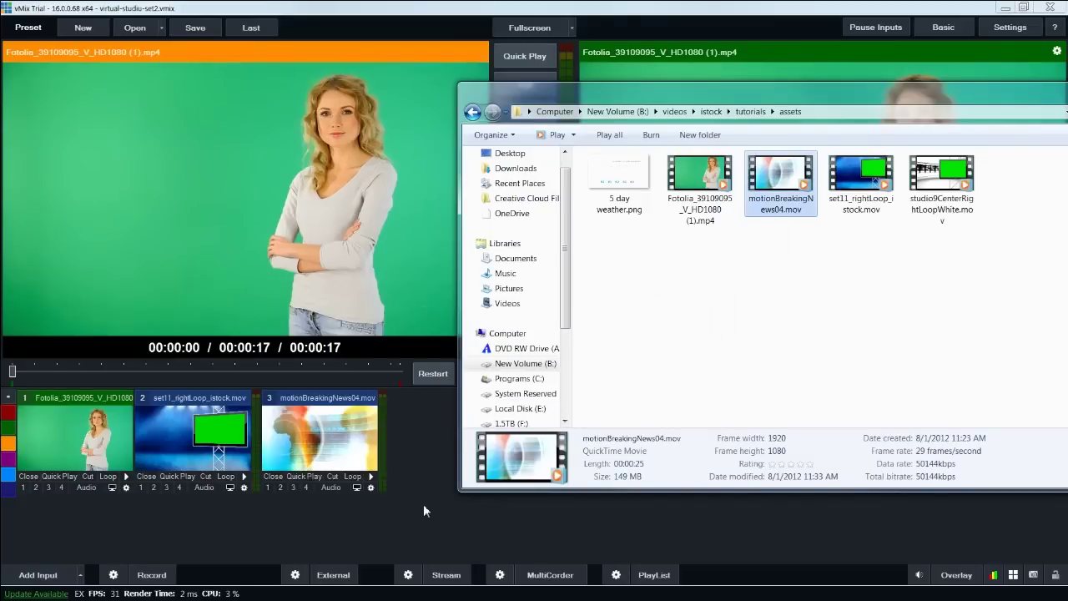
click(426, 481)
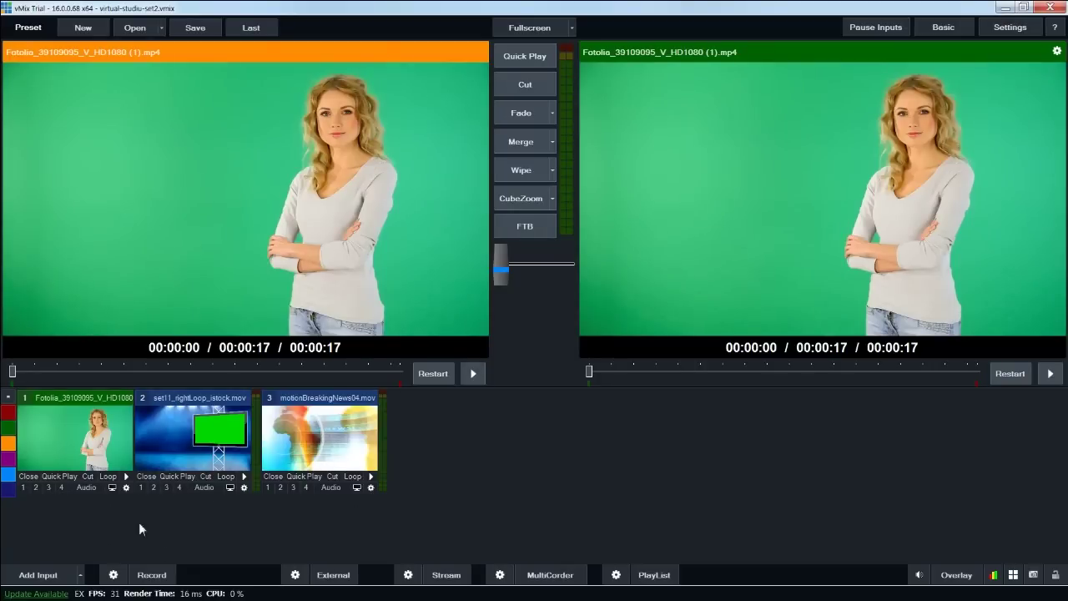
Step: Assign the presenter to overlay 4 and the graphic to overlay 2, and loop all three clips
click(62, 488)
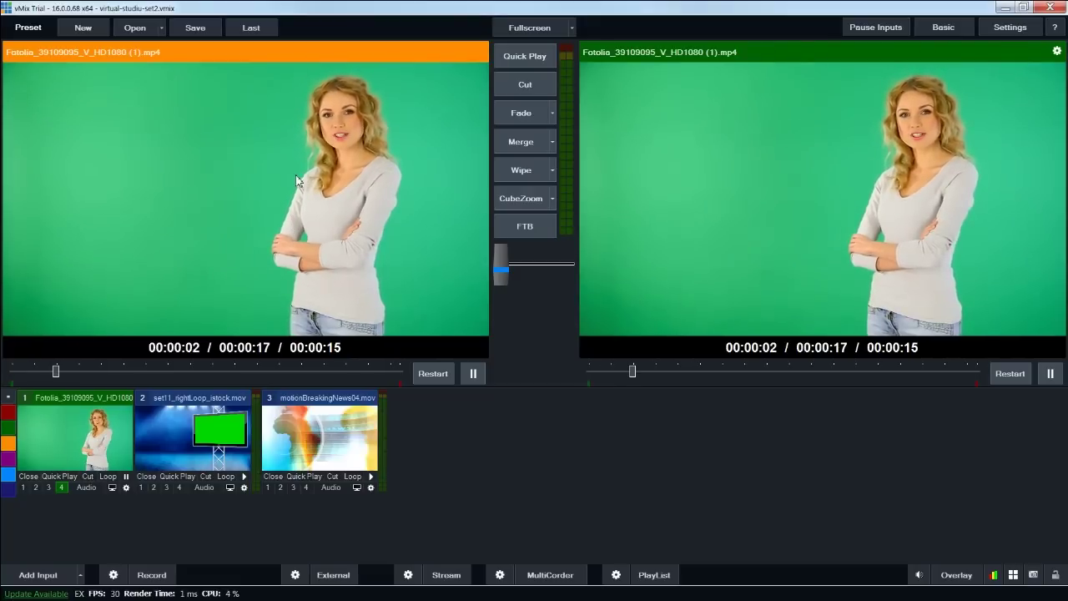
click(108, 476)
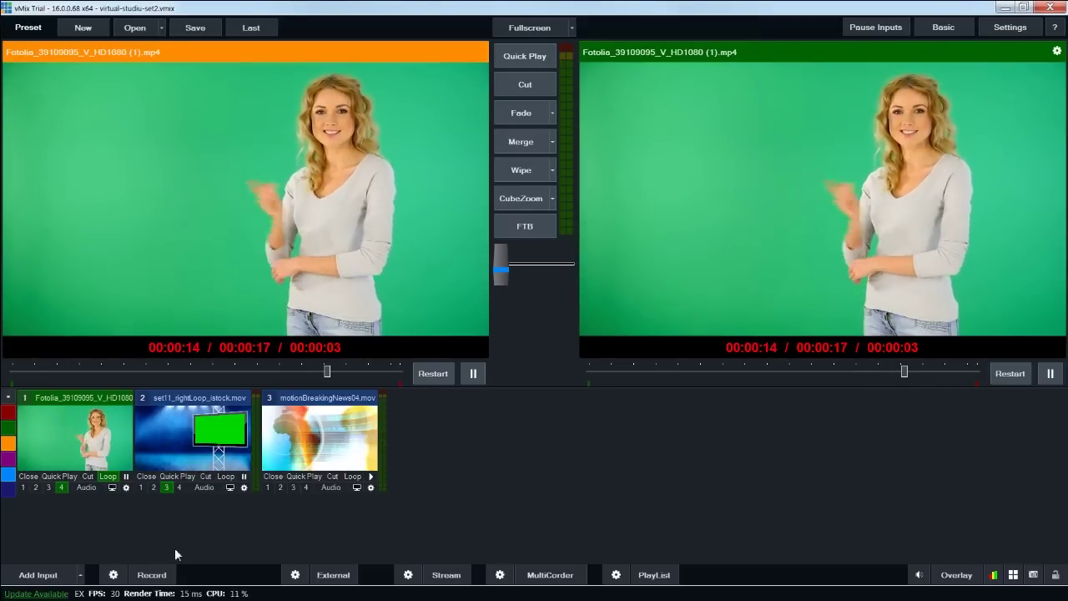
click(225, 476)
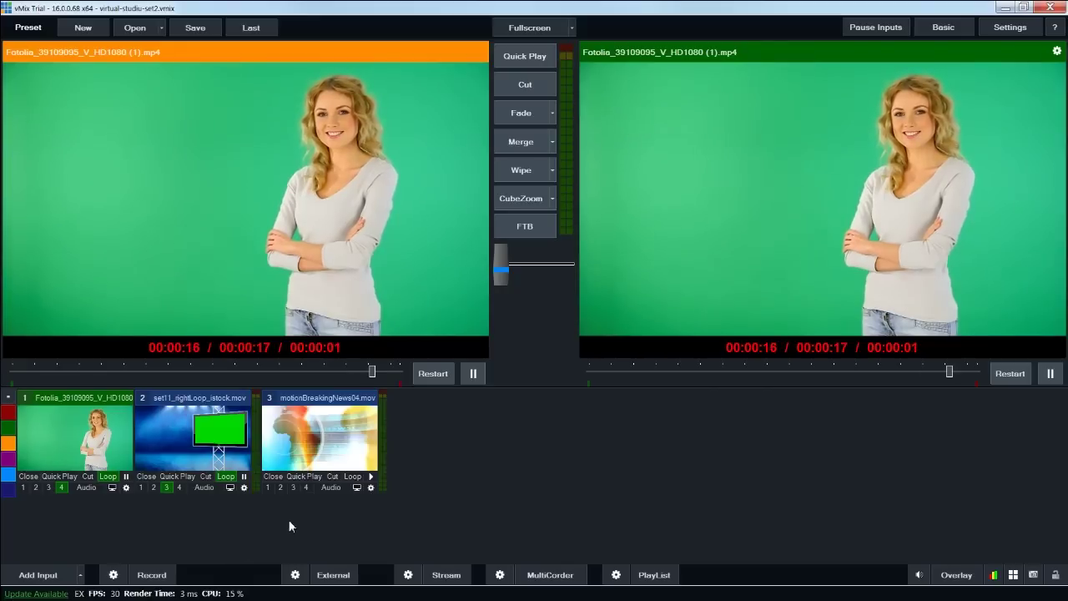
click(280, 487)
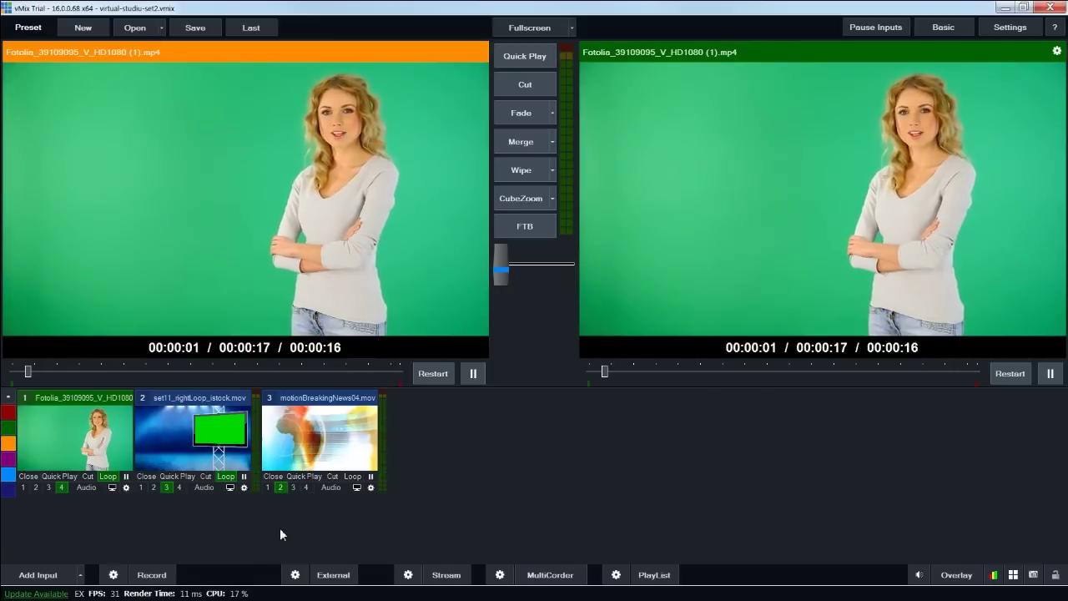
click(352, 477)
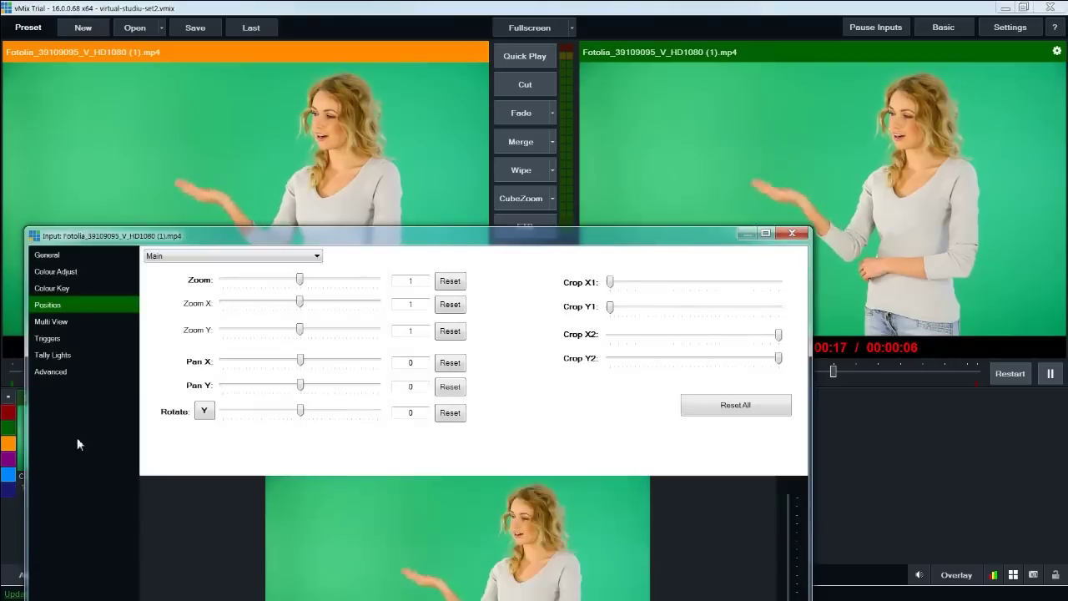
Step: Enable Colour Key on the presenter, sample the green backdrop, apply Auto Chroma Key and tweak the filter
right_click(77, 437)
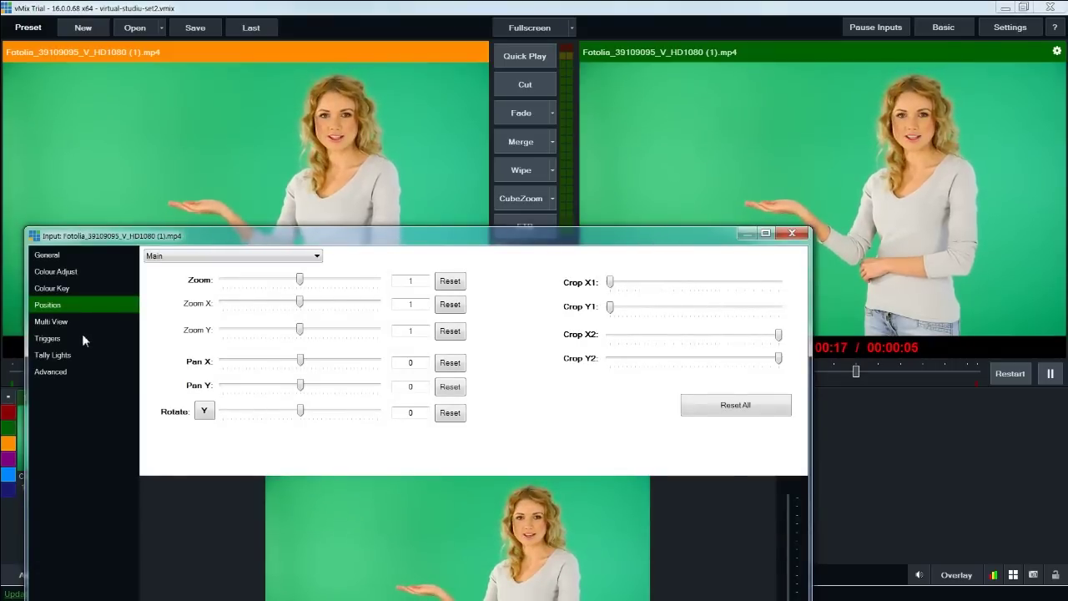
click(60, 289)
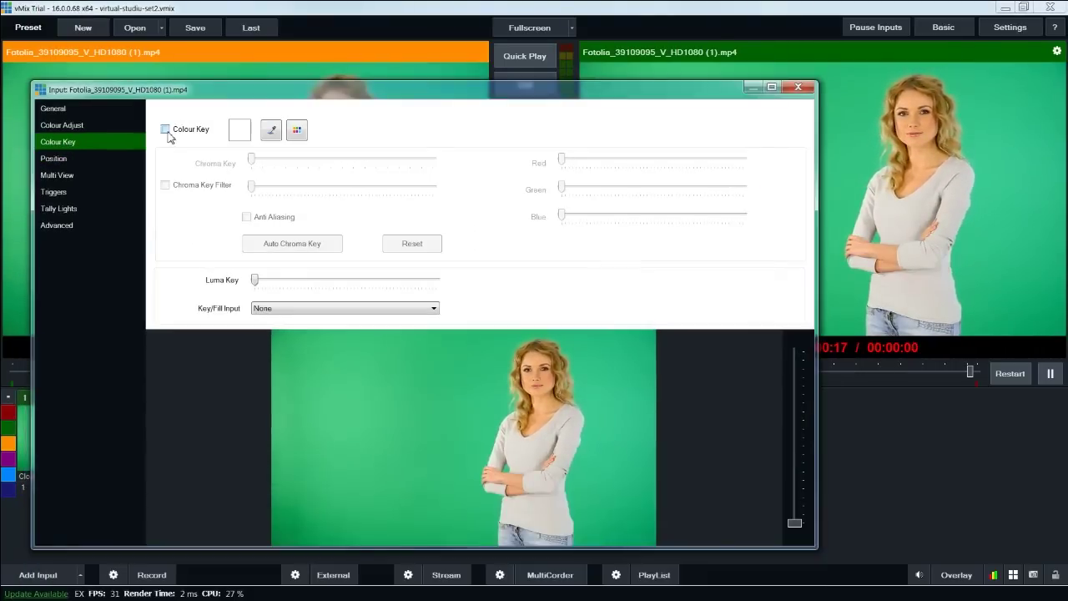
click(166, 131)
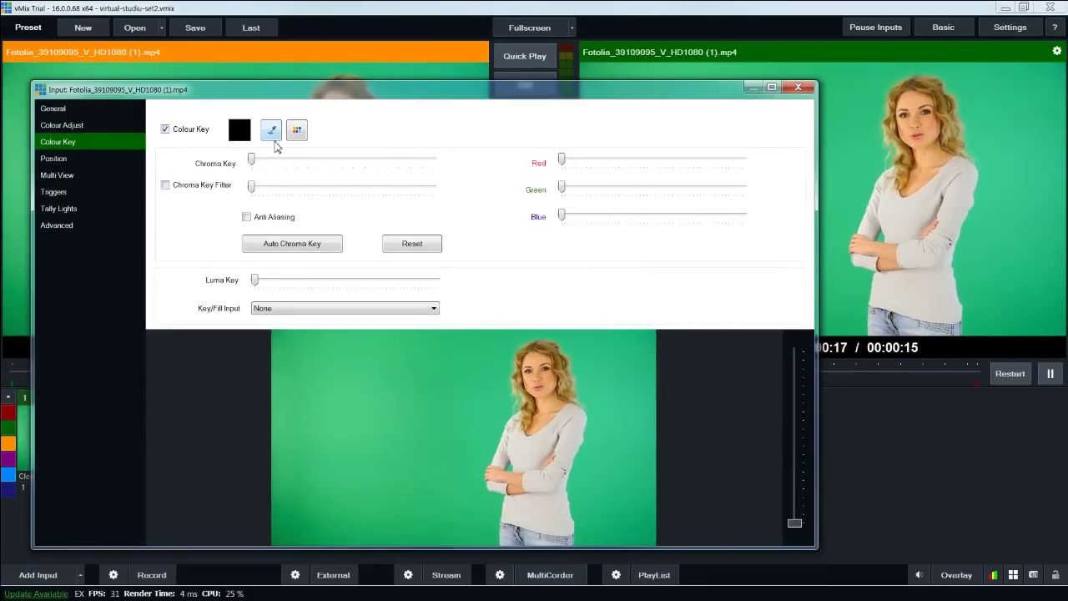
click(271, 131)
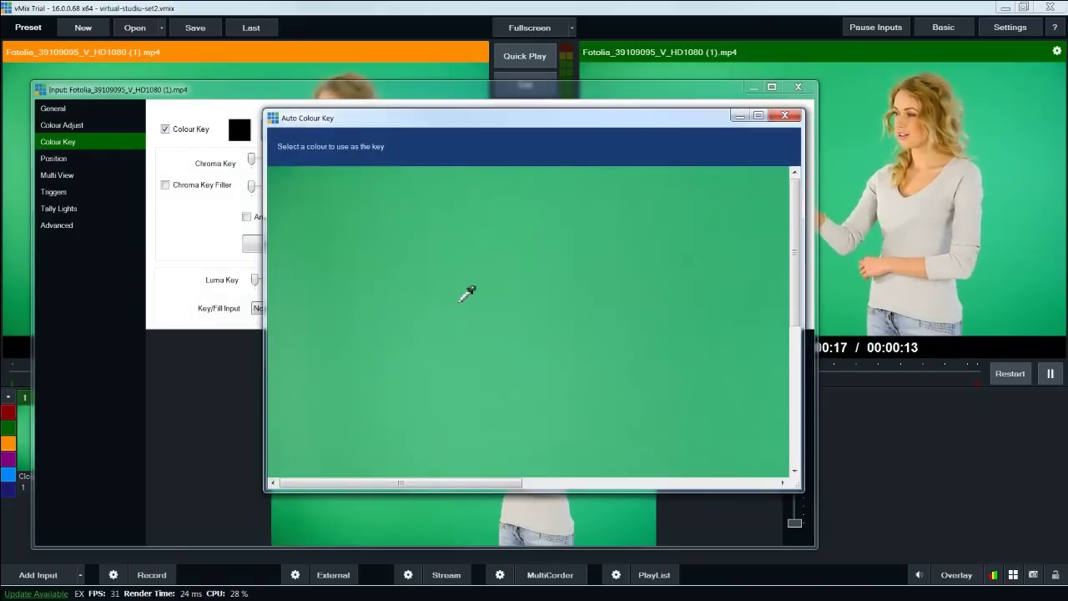
click(524, 317)
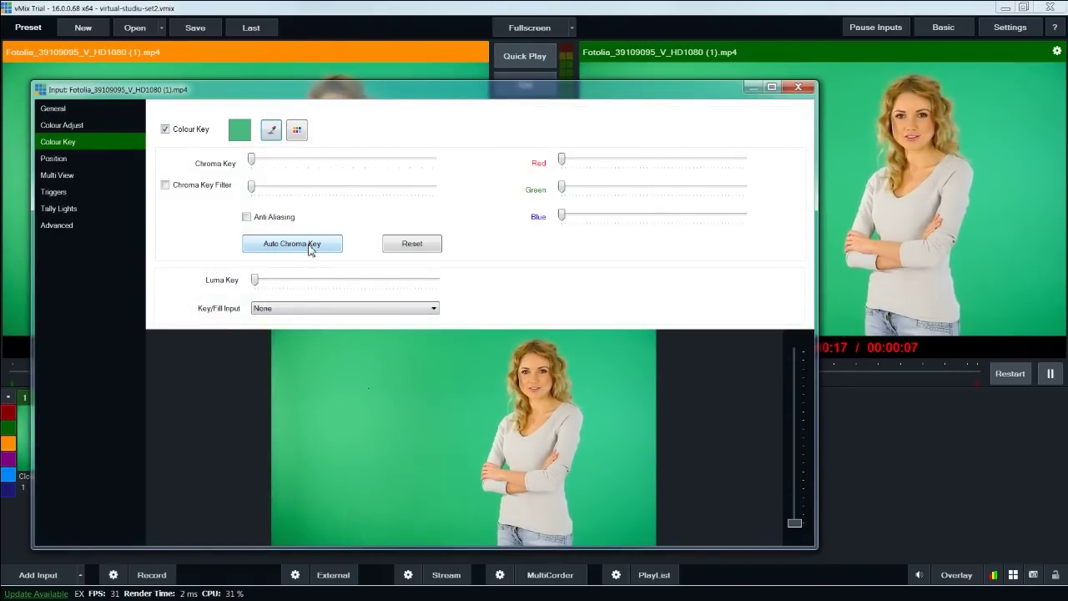
click(309, 246)
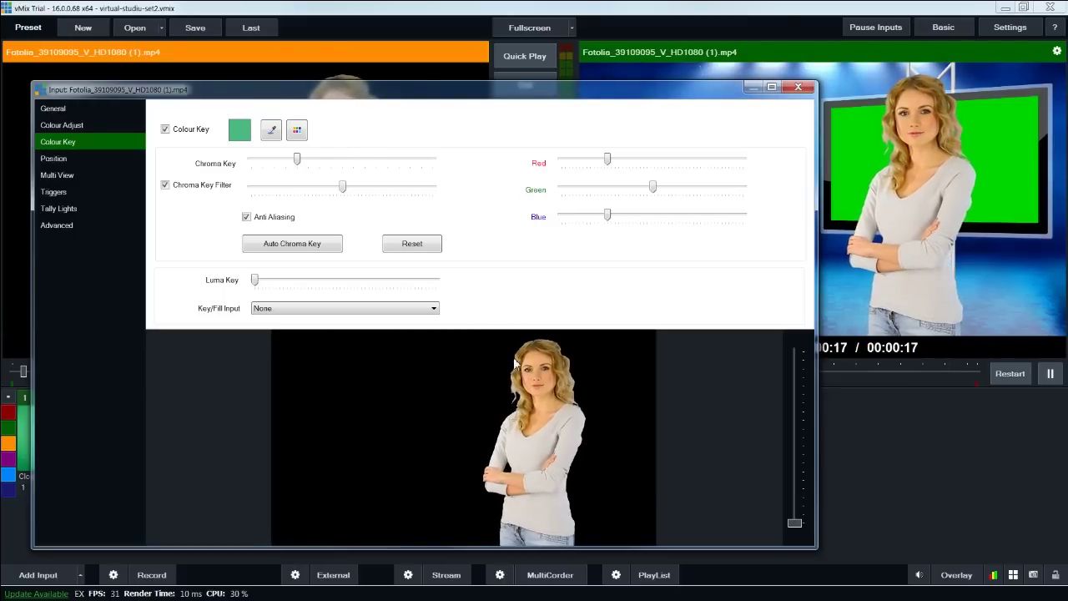
drag(425, 190, 395, 191)
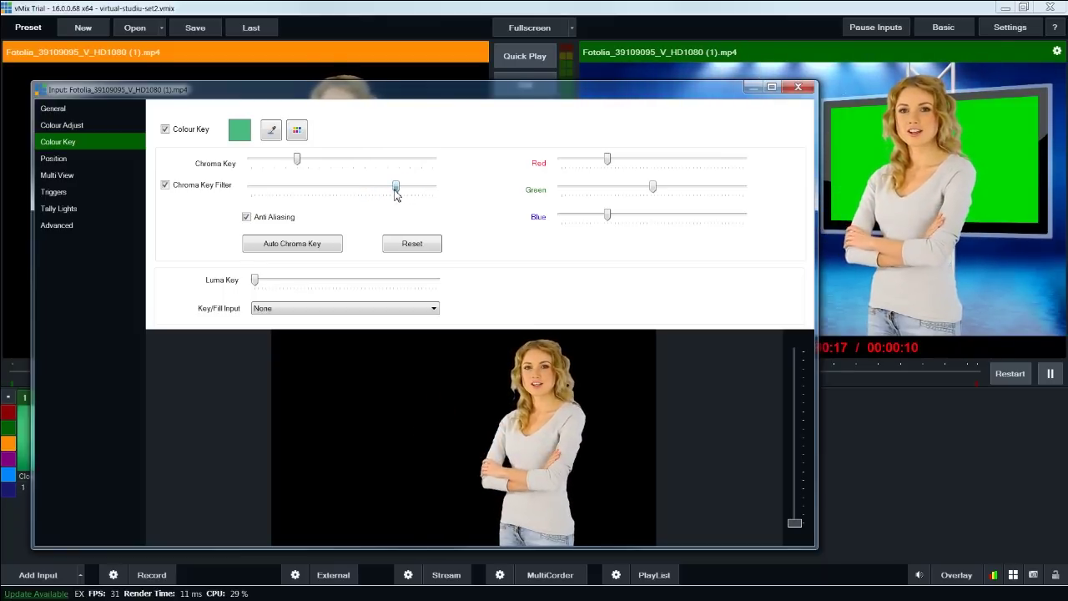
click(798, 87)
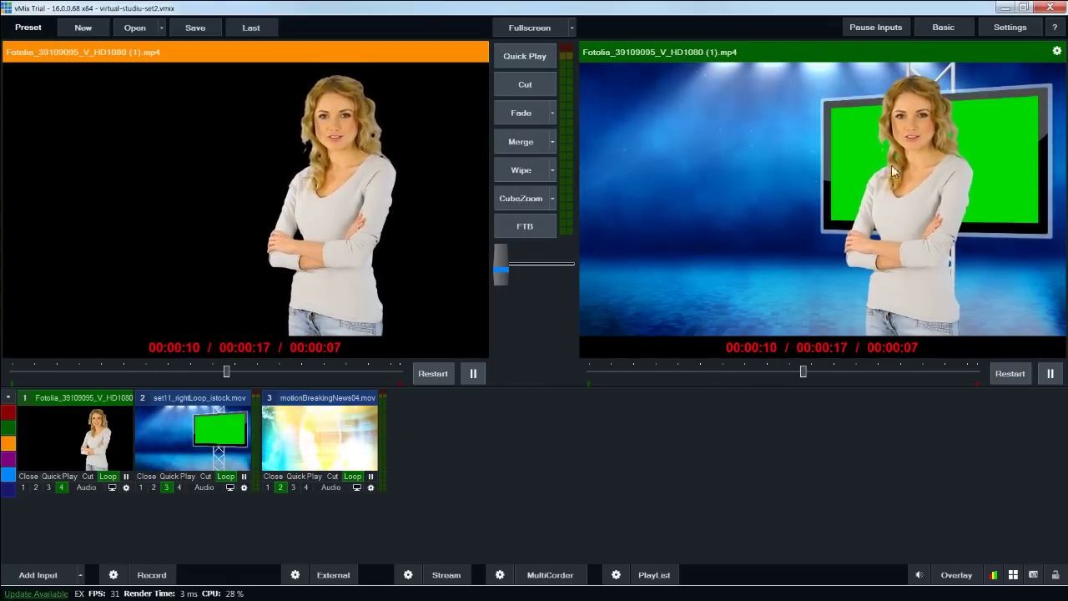
Step: Turn on Mirror in the presenter's General settings and move the dialog aside
click(73, 434)
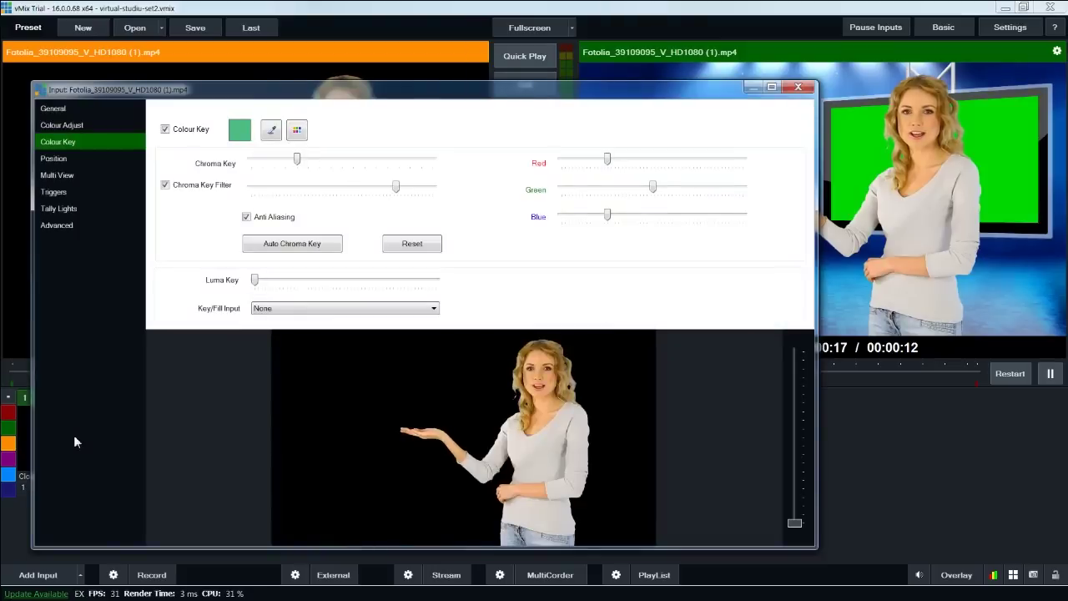
click(52, 108)
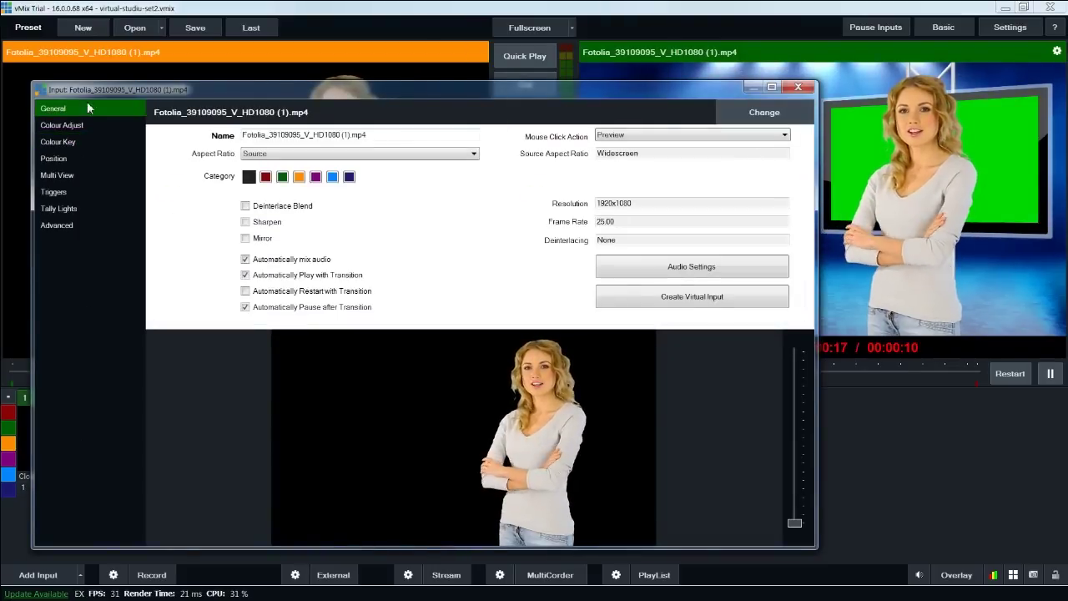
click(245, 238)
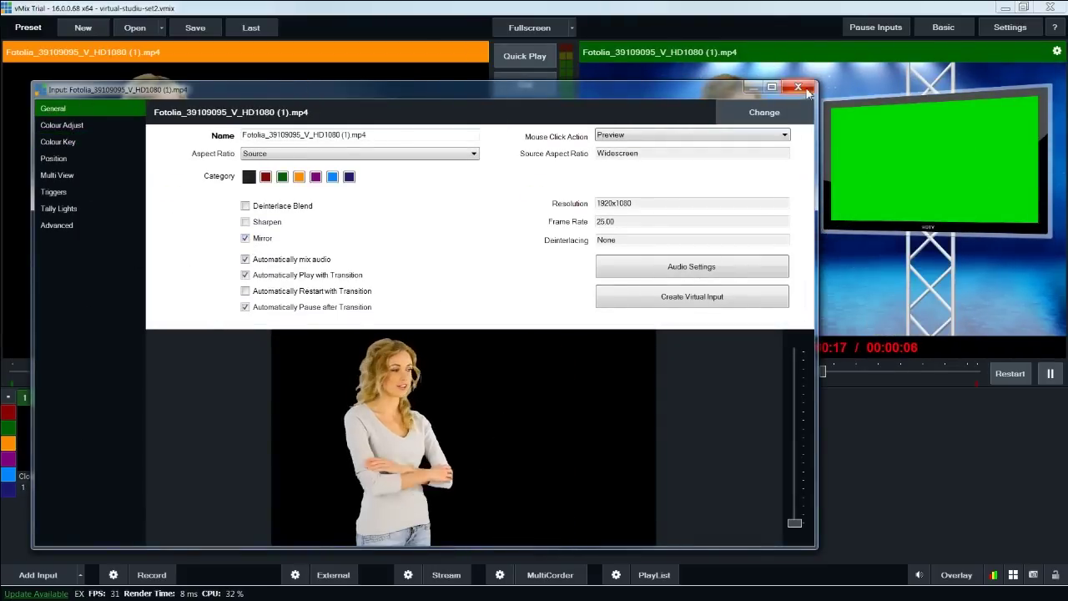
drag(686, 87, 582, 519)
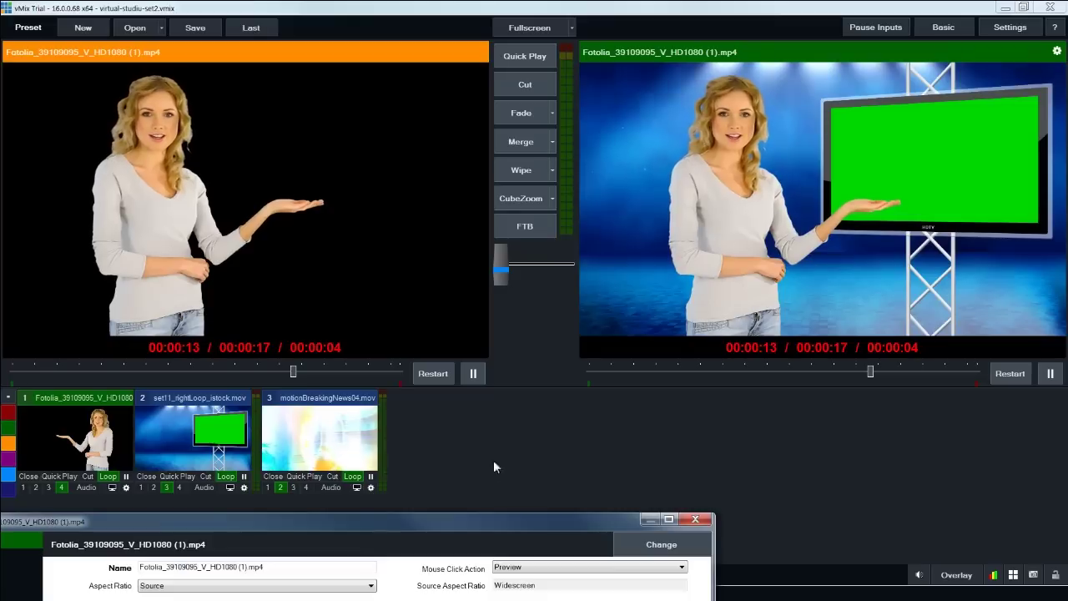
Step: Pan the presenter slightly left to X -0.123 in Position settings, then close the dialog
drag(493, 519, 582, 63)
click(42, 134)
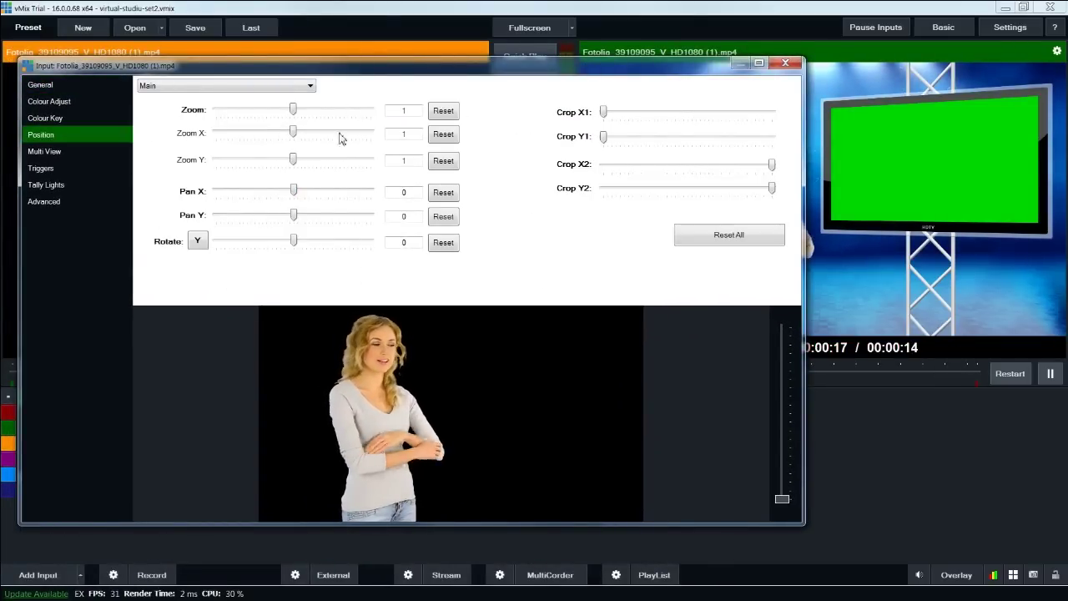
drag(334, 65, 389, 230)
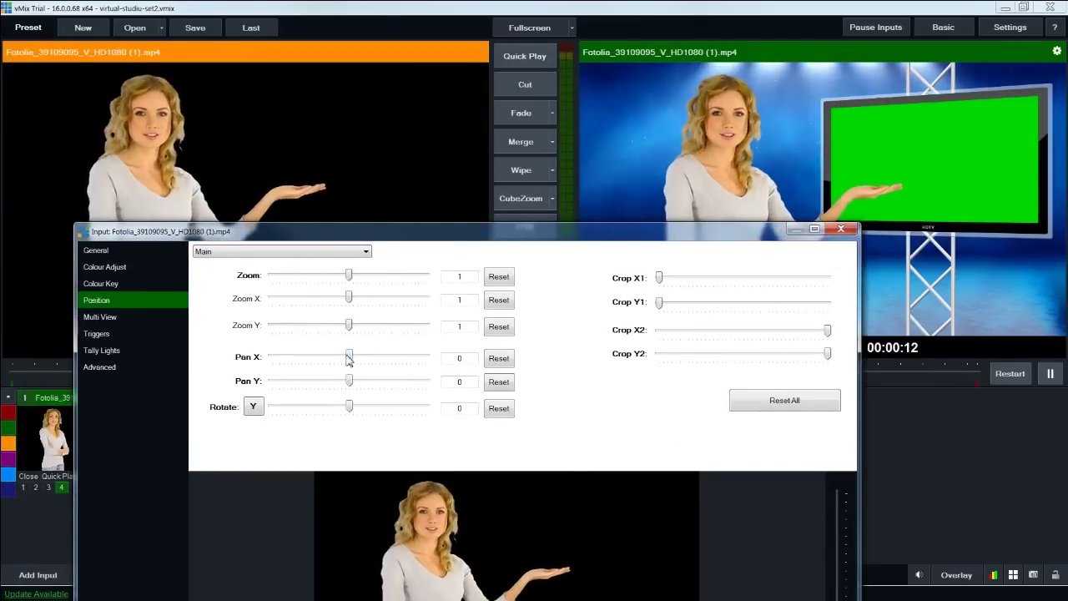
drag(351, 361, 343, 359)
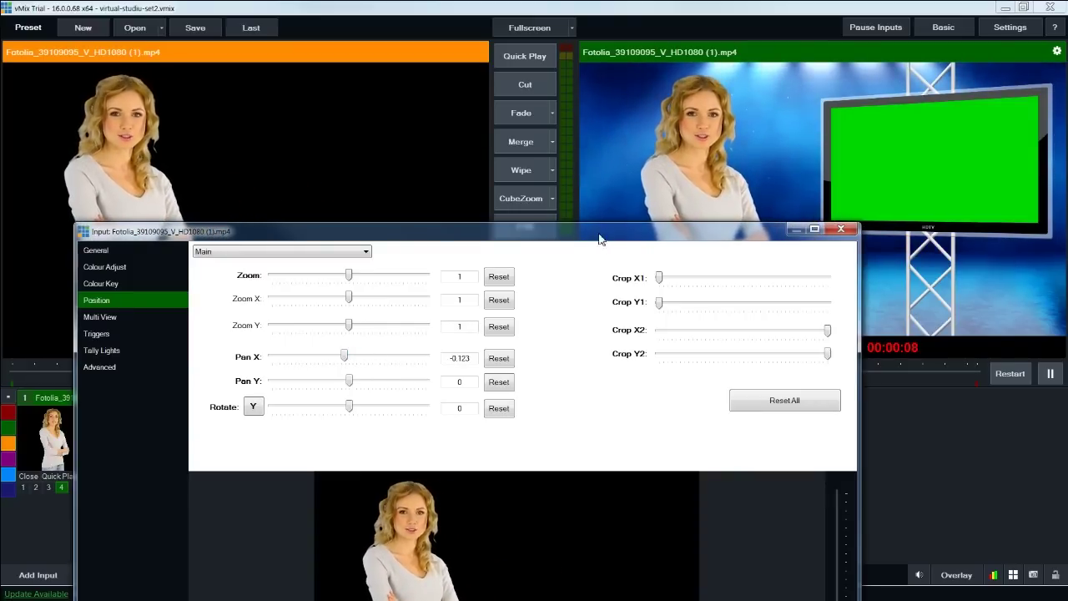
drag(600, 239, 574, 155)
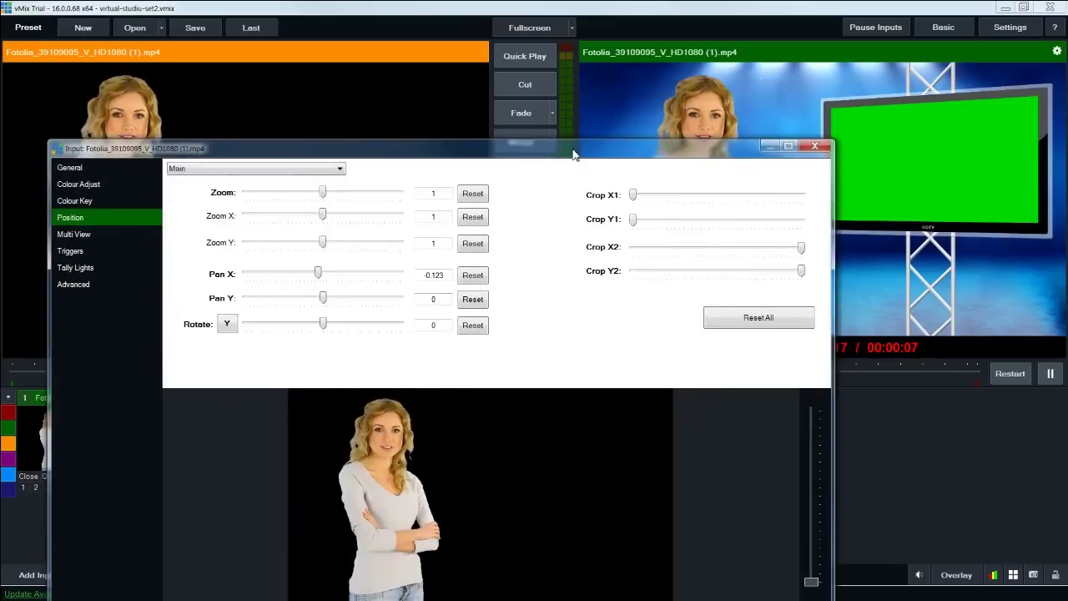
click(815, 146)
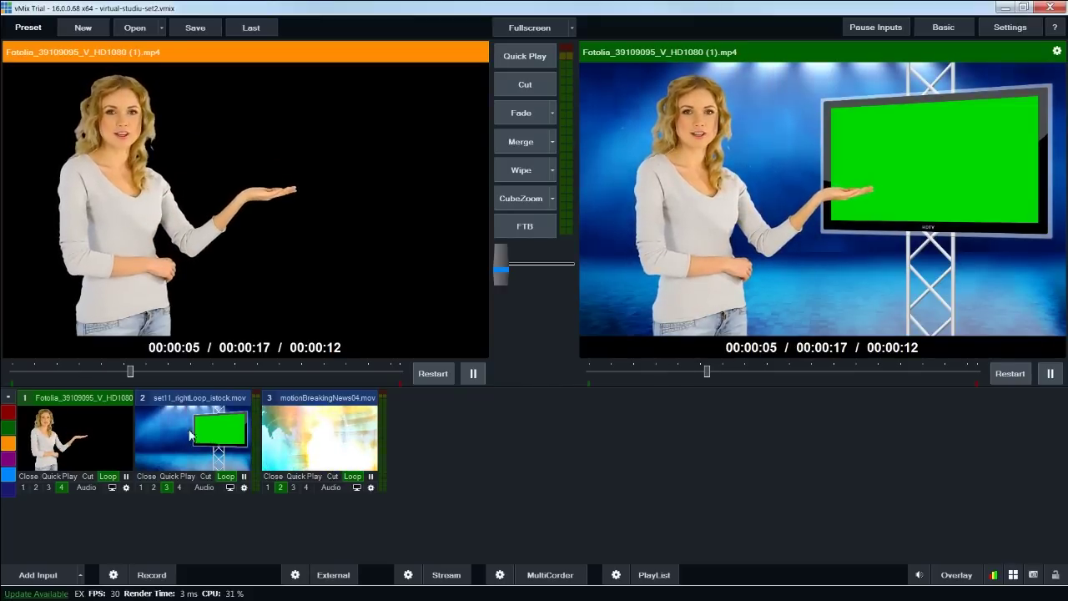
Step: Colour-key the studio clip's green monitor using the eyedropper, Auto Chroma Key and Anti Aliasing
double_click(210, 447)
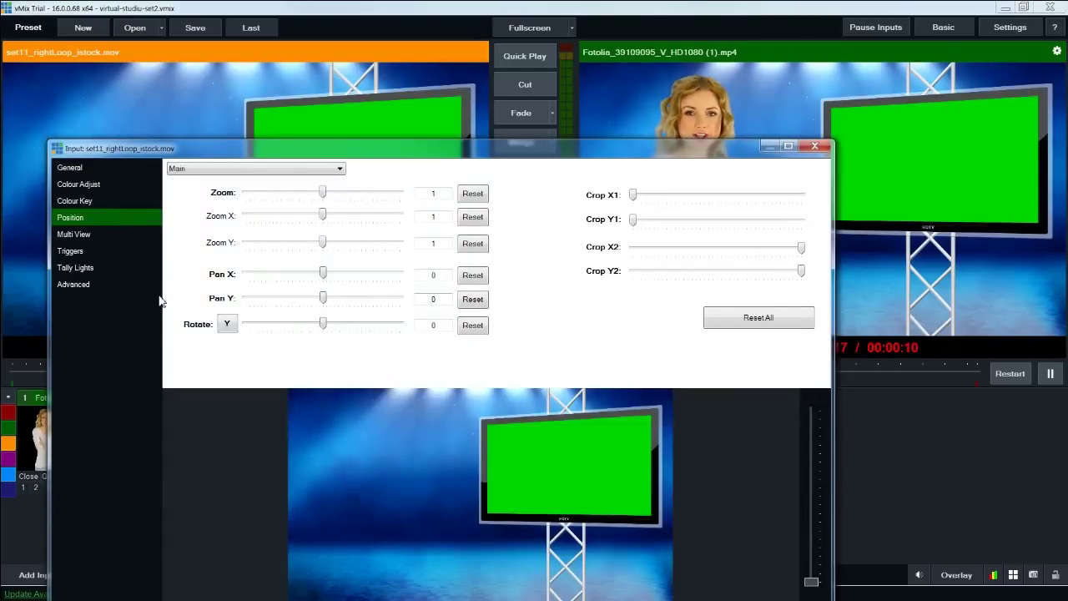
click(80, 201)
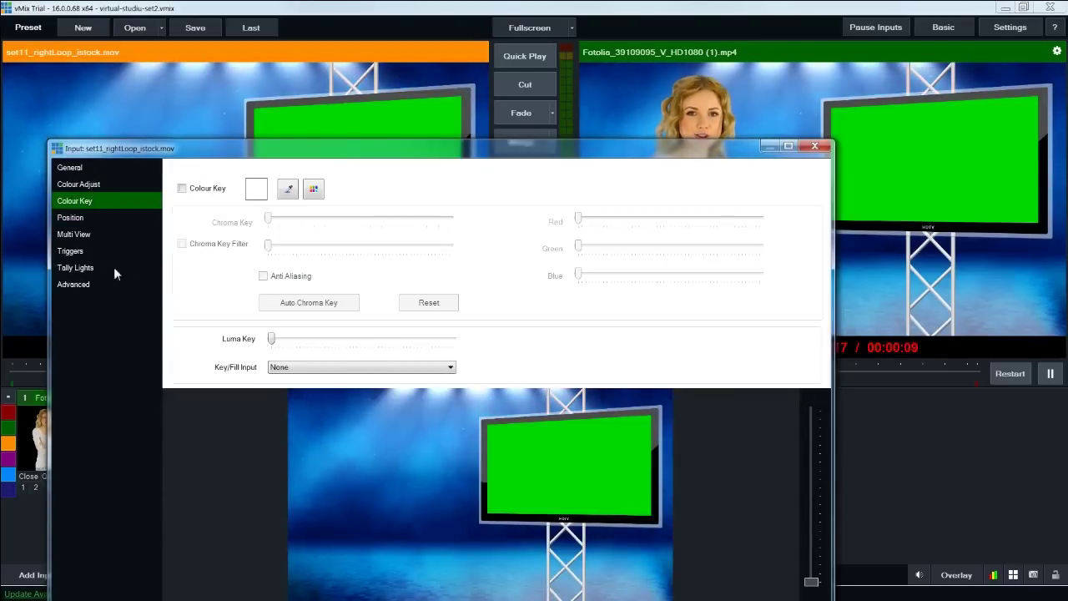
click(181, 188)
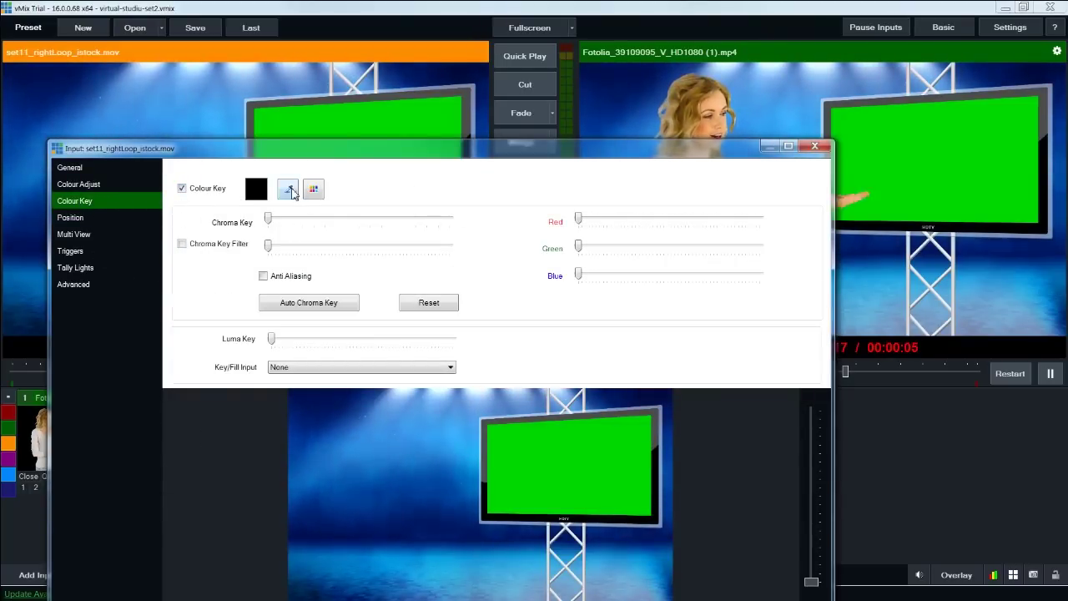
click(286, 193)
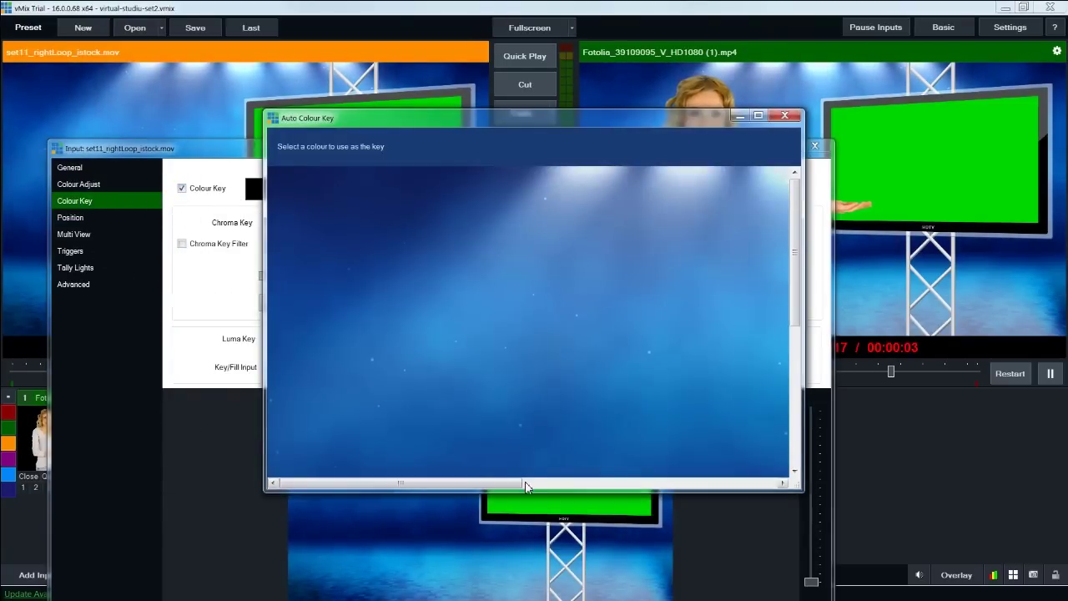
drag(505, 484, 656, 489)
click(648, 336)
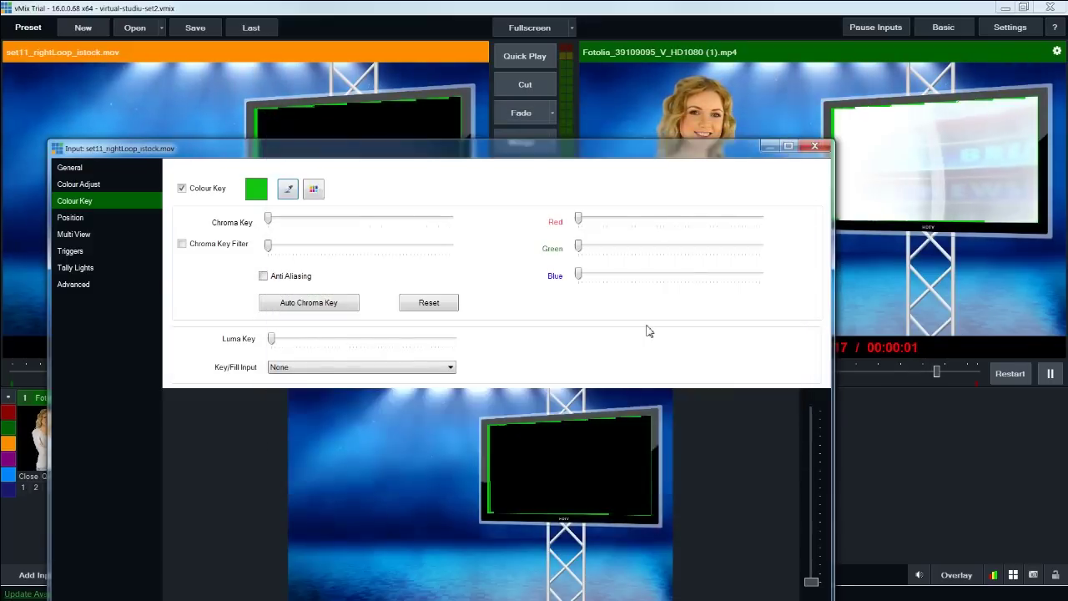
click(309, 305)
click(263, 275)
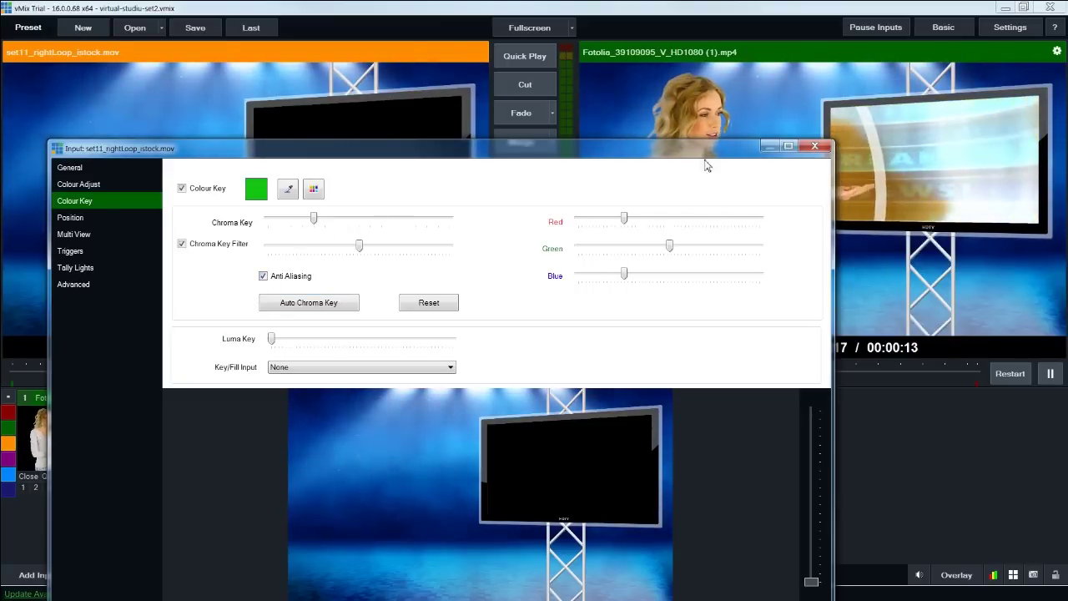
click(814, 146)
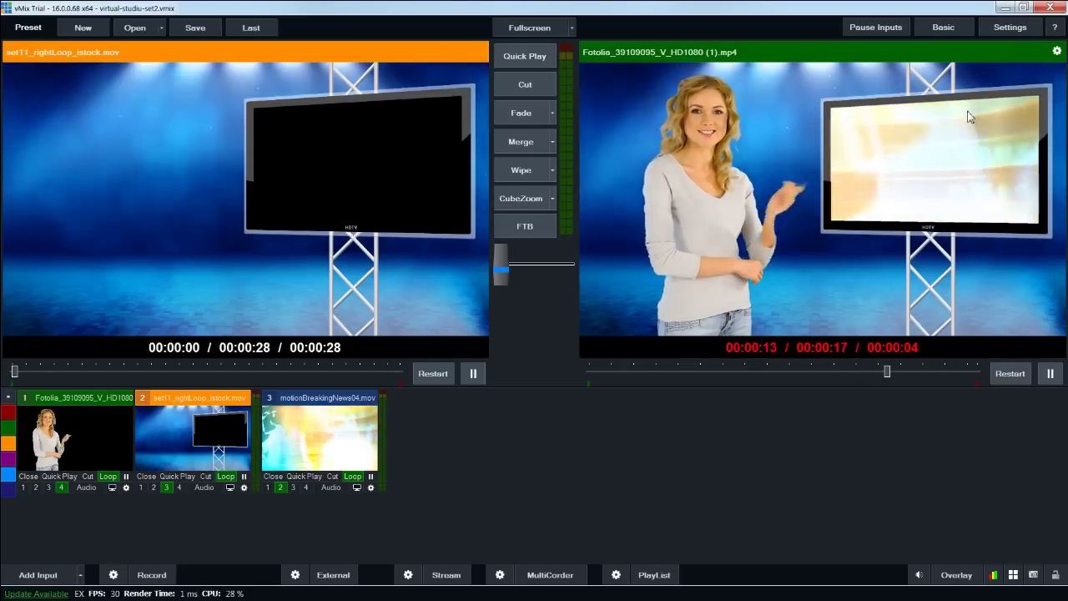
Step: Shrink the breaking-news graphic to zoom 0.4495 and pan it right and up toward the monitor
click(310, 441)
right_click(310, 441)
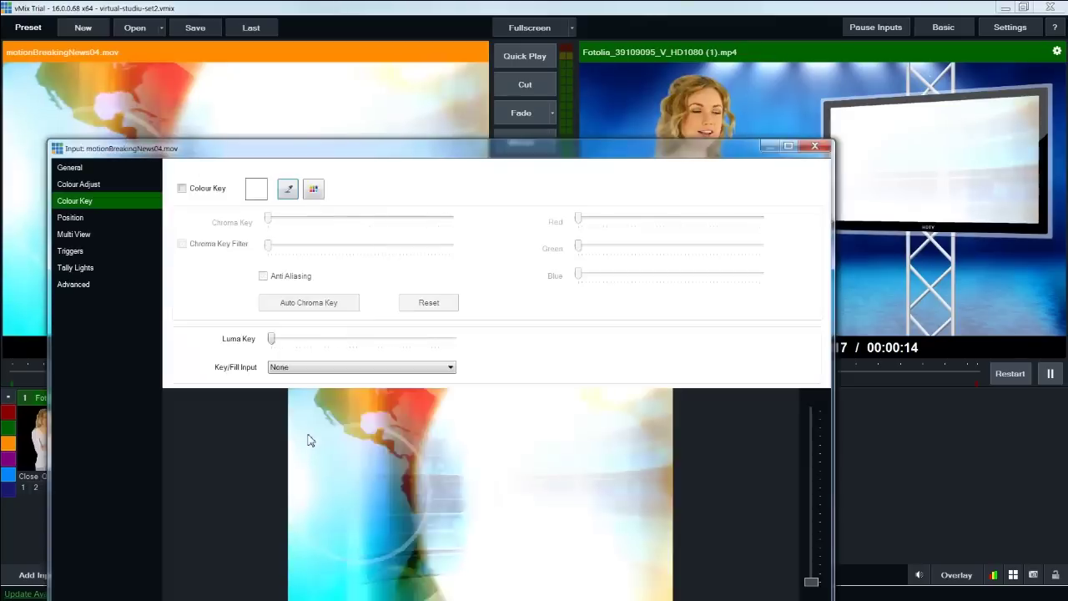
click(70, 218)
drag(384, 159, 401, 342)
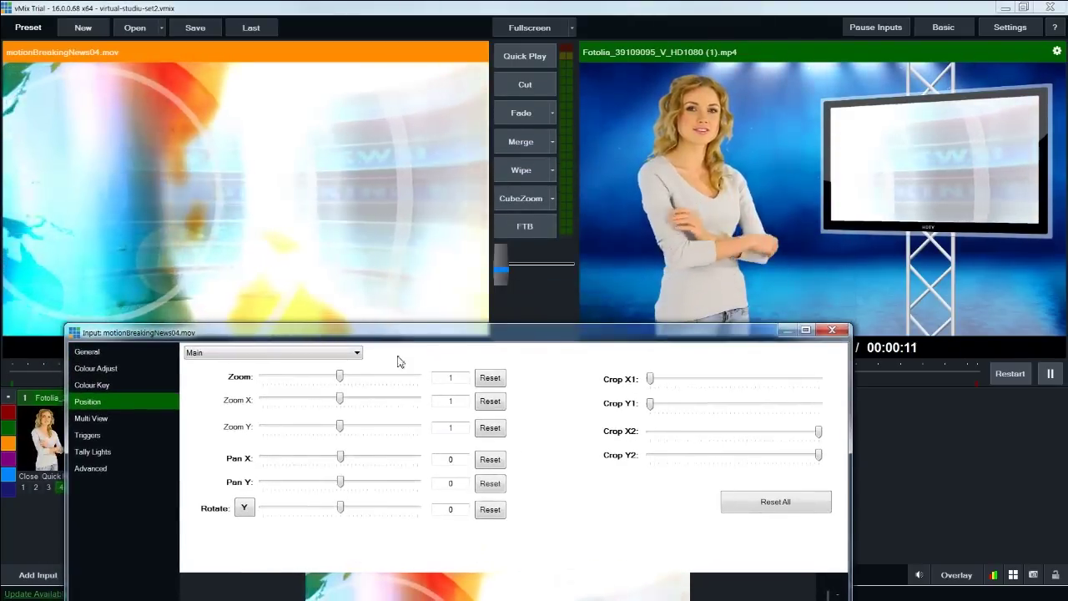
drag(340, 376, 300, 380)
drag(341, 459, 359, 463)
drag(300, 376, 297, 377)
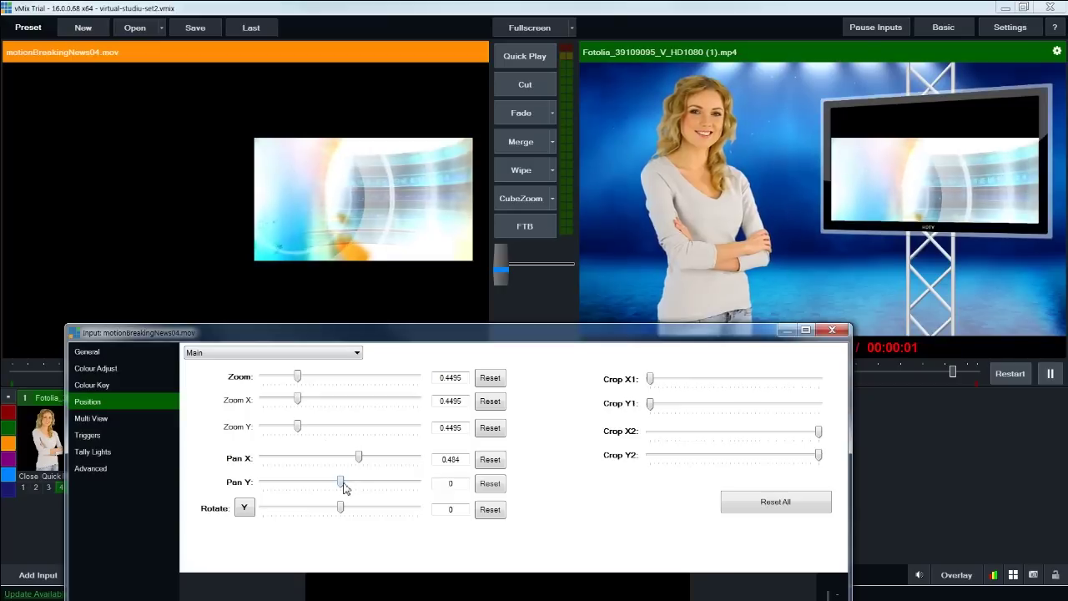
drag(349, 485, 352, 485)
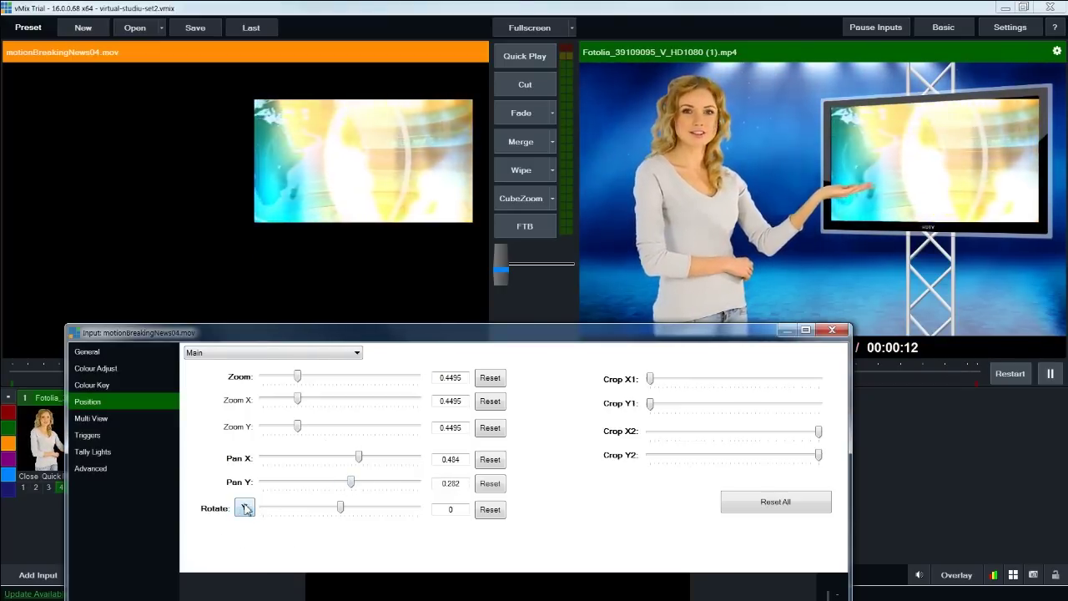
Step: Rotate the graphic to match the monitor's tilt, nudge it slightly left, and close its settings
click(244, 513)
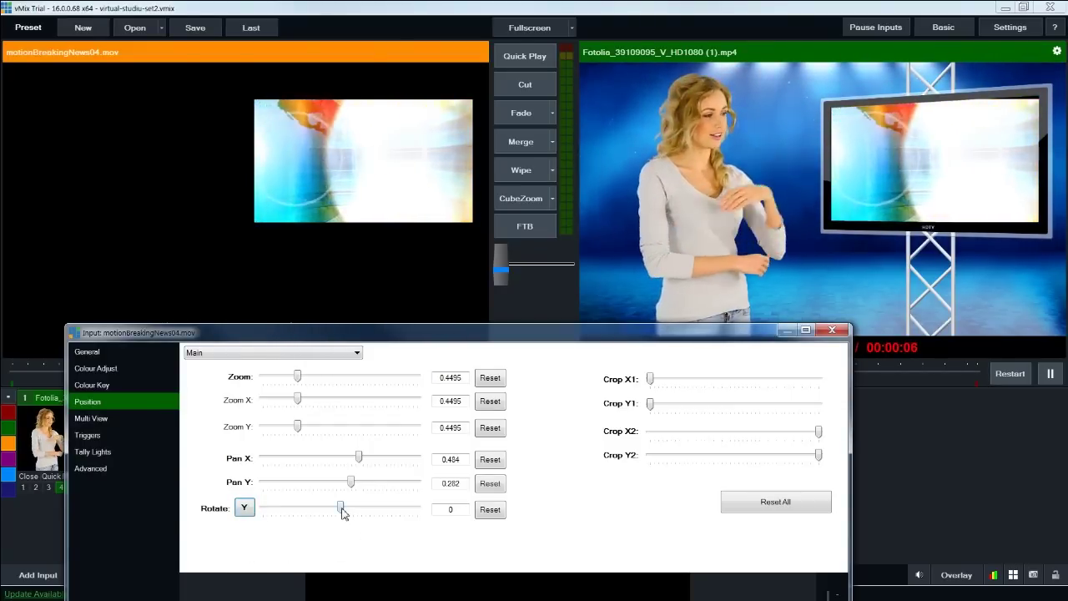
mouse_move(342, 512)
mouse_down()
mouse_move(354, 519)
mouse_move(345, 519)
mouse_up()
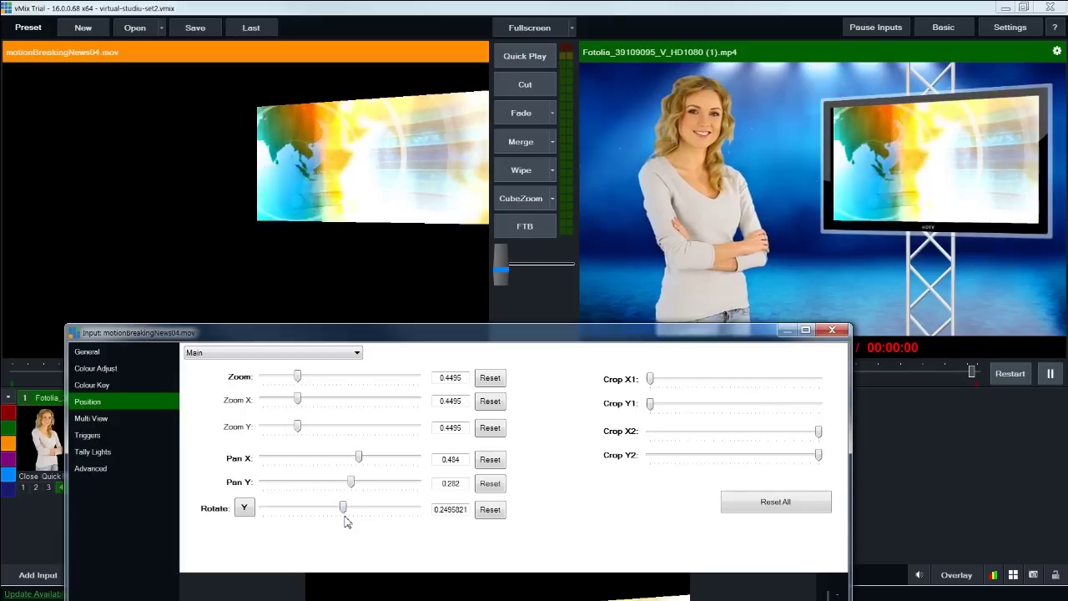
drag(359, 458, 358, 459)
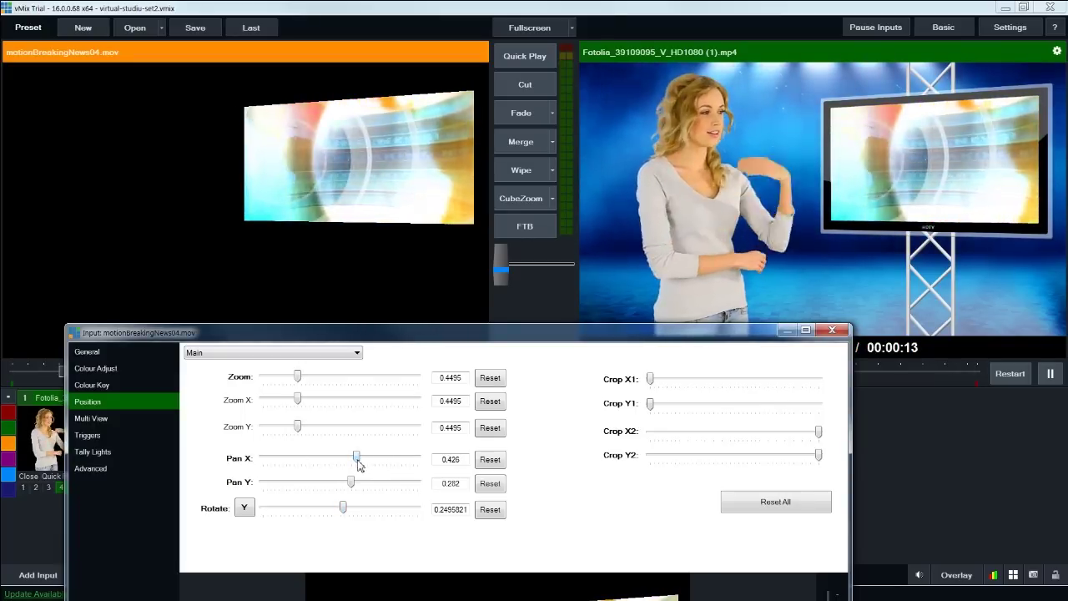
click(832, 329)
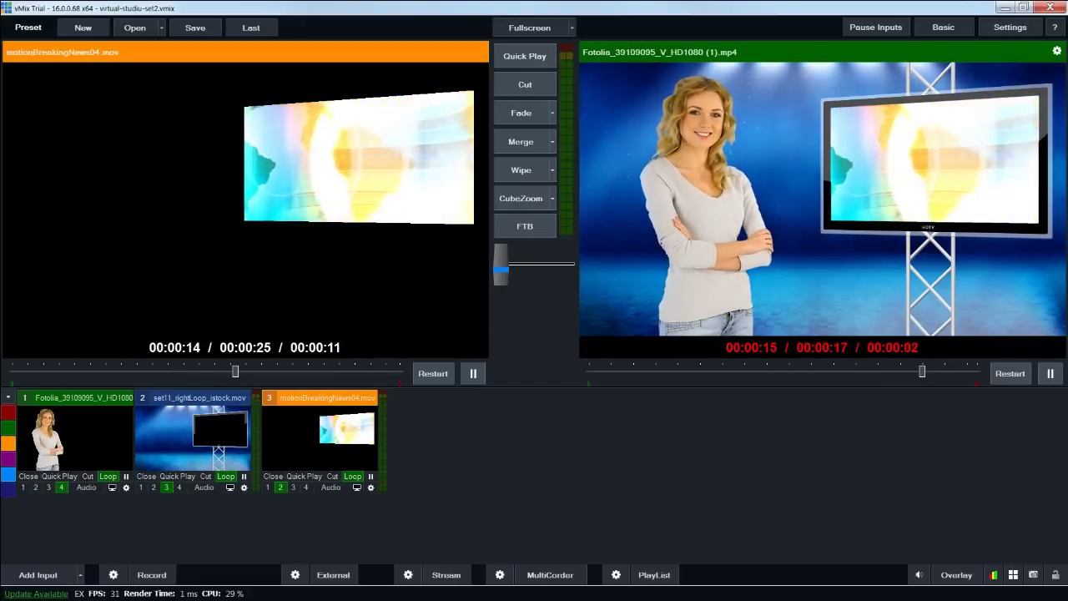
Step: Load MVI_0461.MOV as a fourth input on overlay 2, scaled to 0.529 and shifted slightly right
key(alt+Tab)
key(alt+Tab)
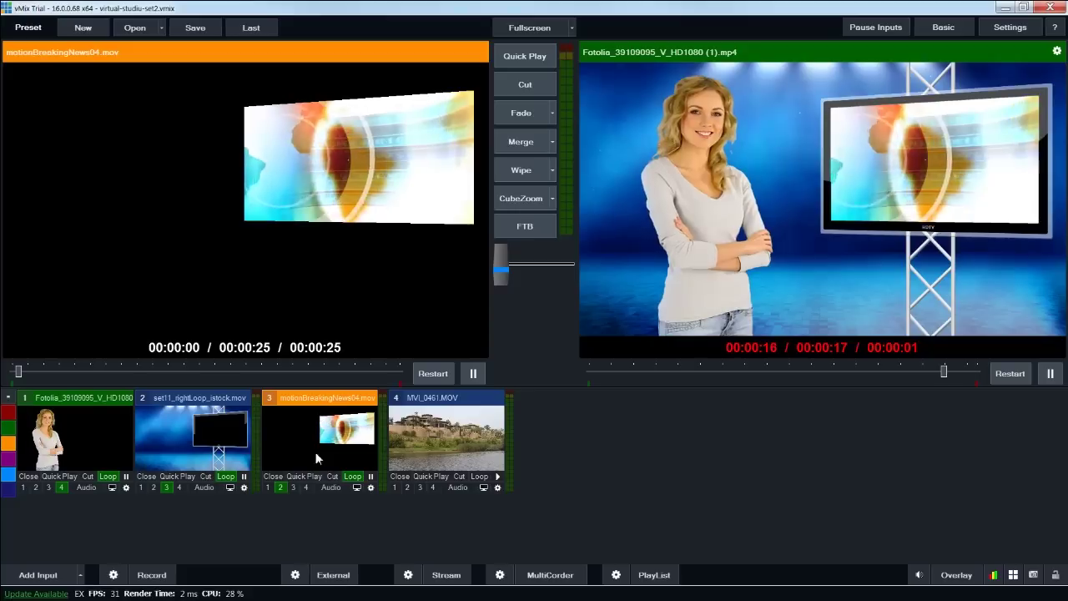
double_click(450, 437)
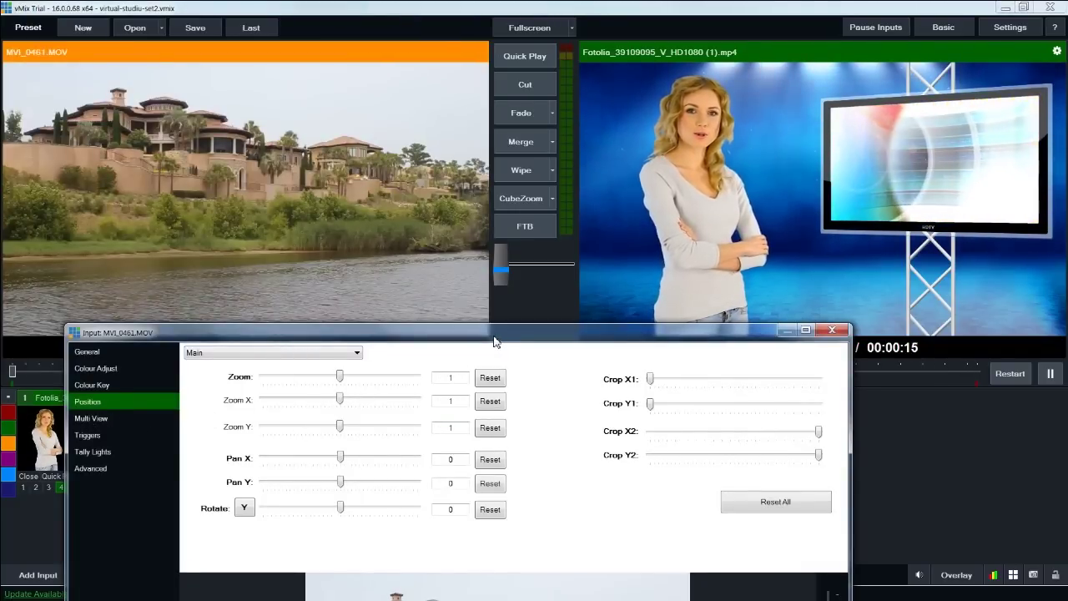
drag(496, 338, 615, 125)
drag(345, 127, 618, 74)
click(407, 487)
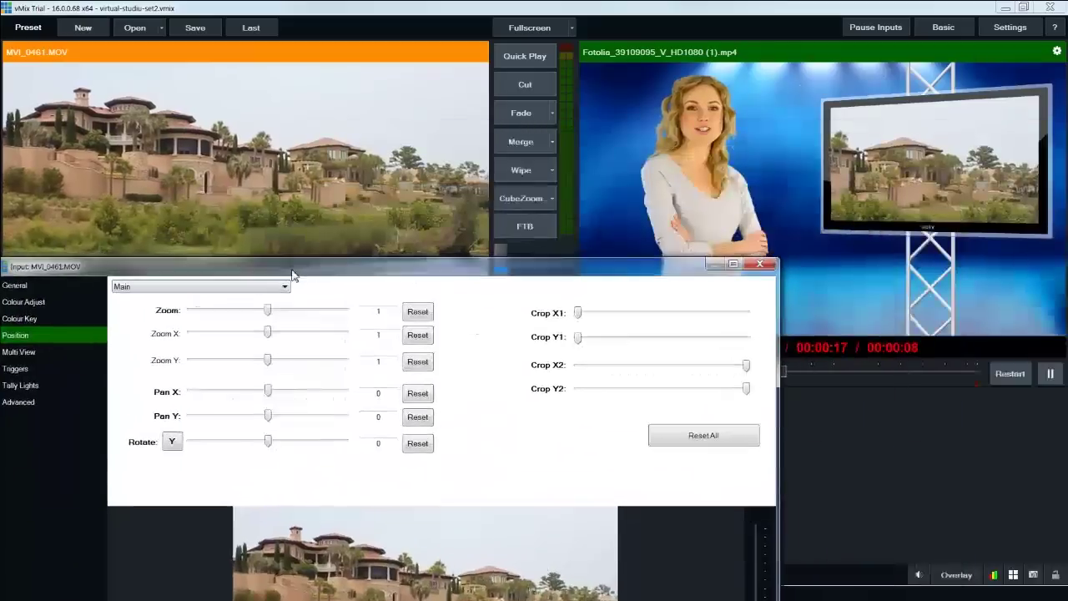
drag(267, 333, 231, 335)
drag(267, 392, 275, 393)
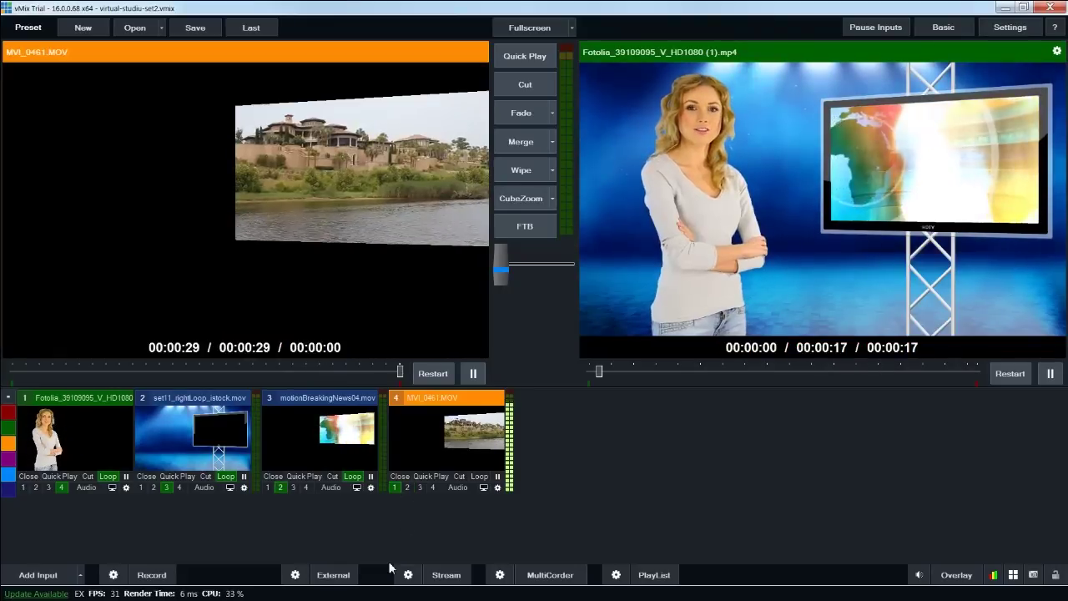
Step: Switch overlay 2 in the studio monitor between the breaking-news graphic and the river clip
click(393, 487)
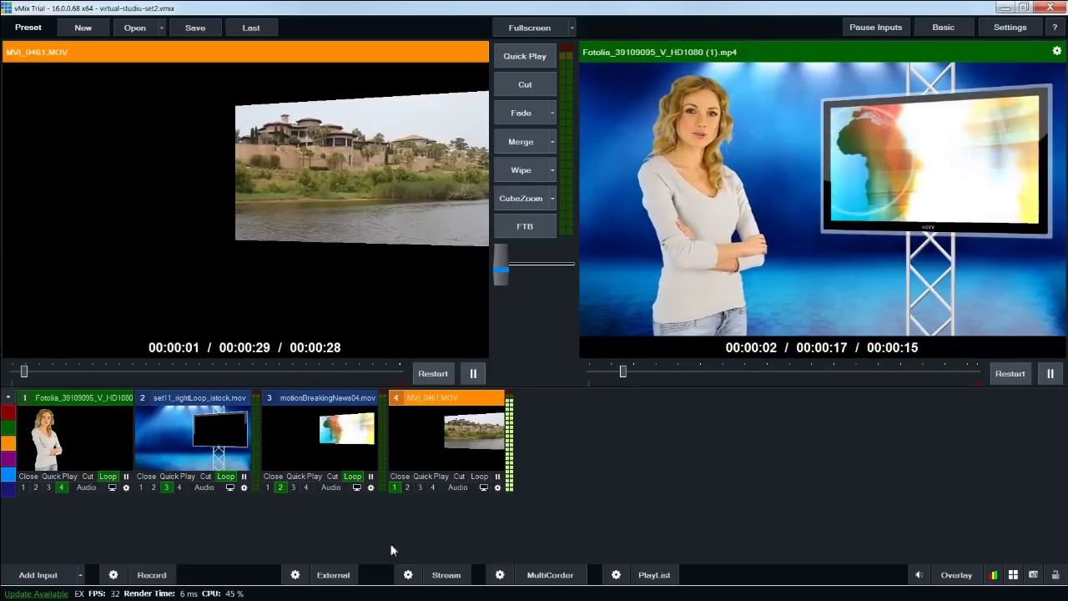
click(281, 487)
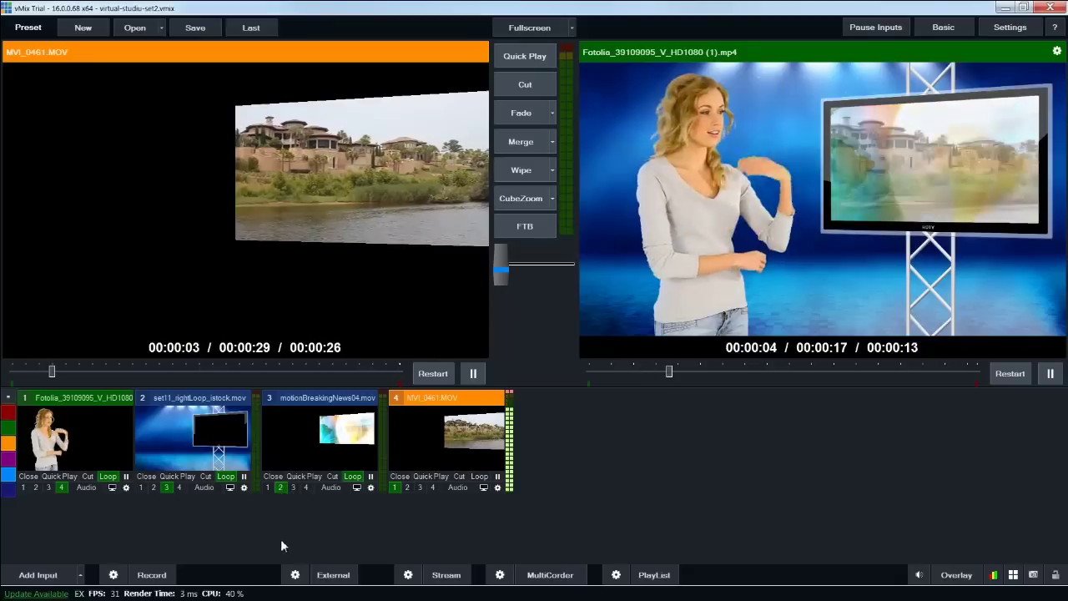
click(280, 488)
click(280, 488)
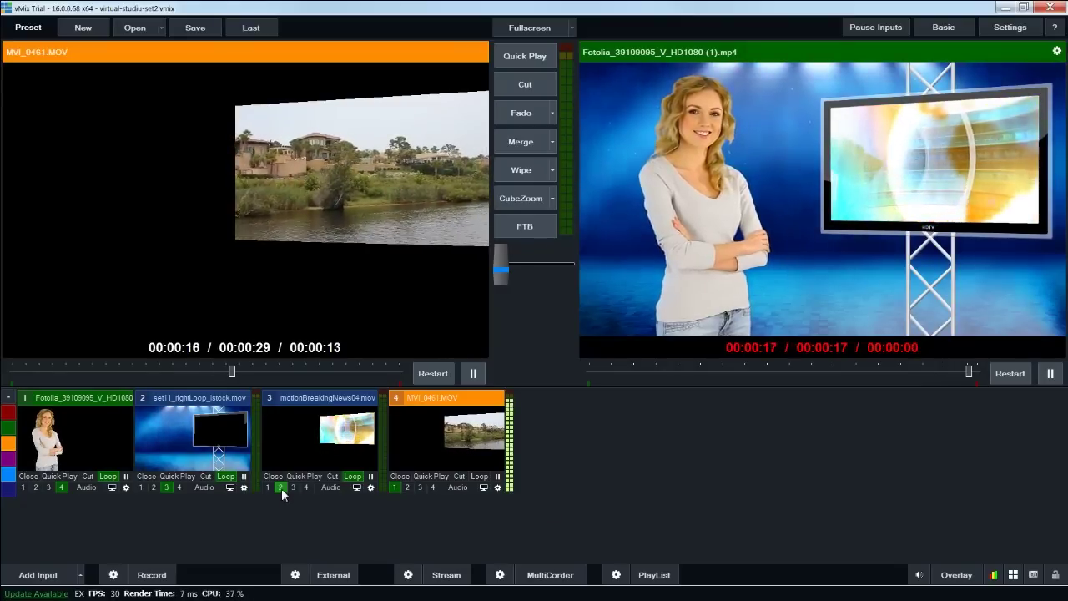
Step: Save the project as virtual-studiu-set3.vmix, changing the existing set2 file name
click(195, 28)
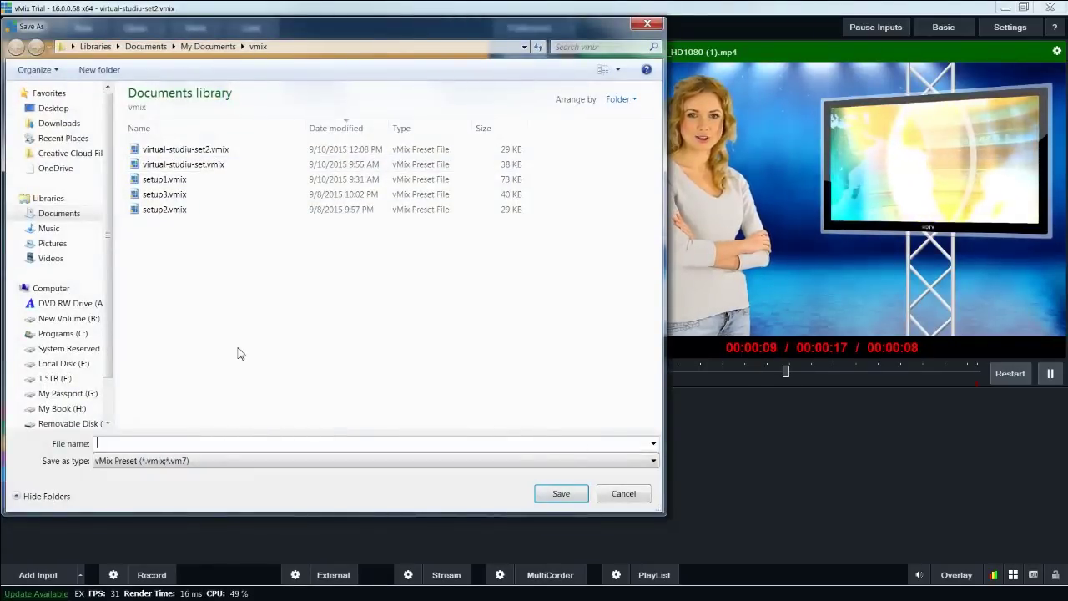
click(172, 149)
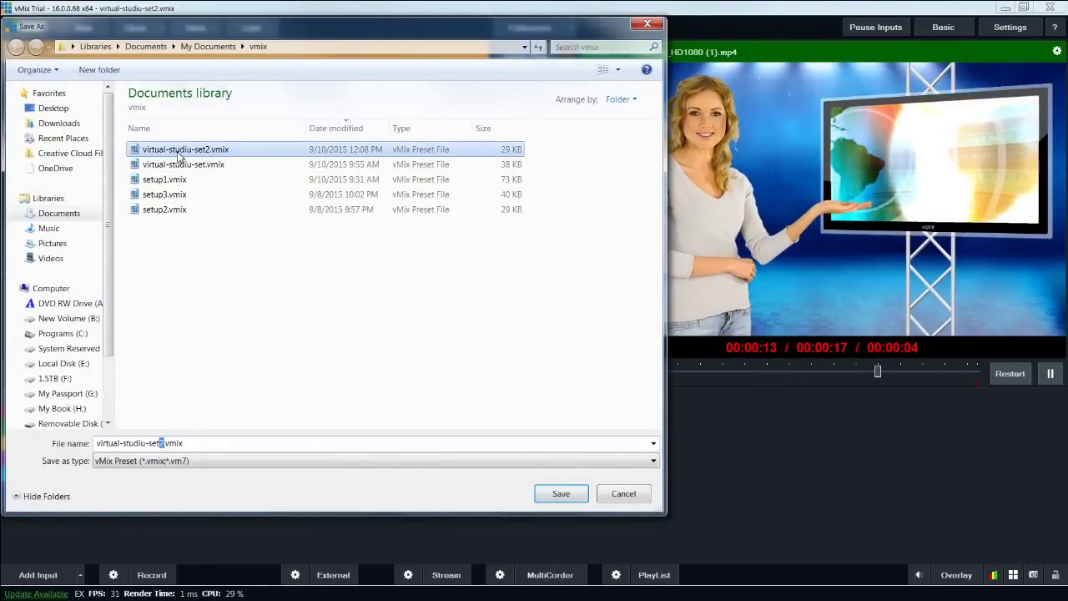
text(3)
key(Return)
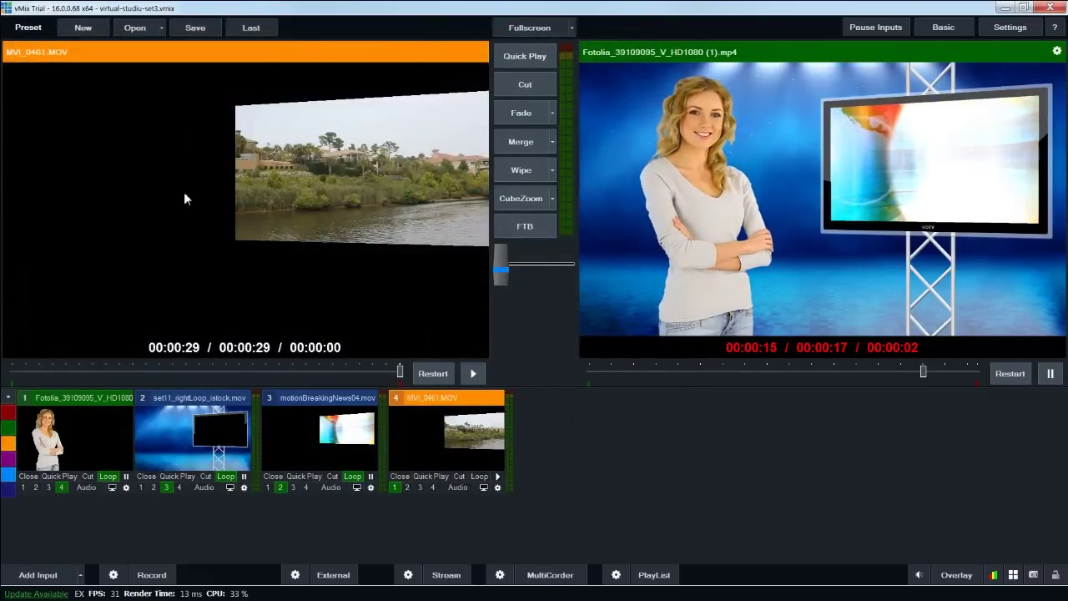
click(161, 34)
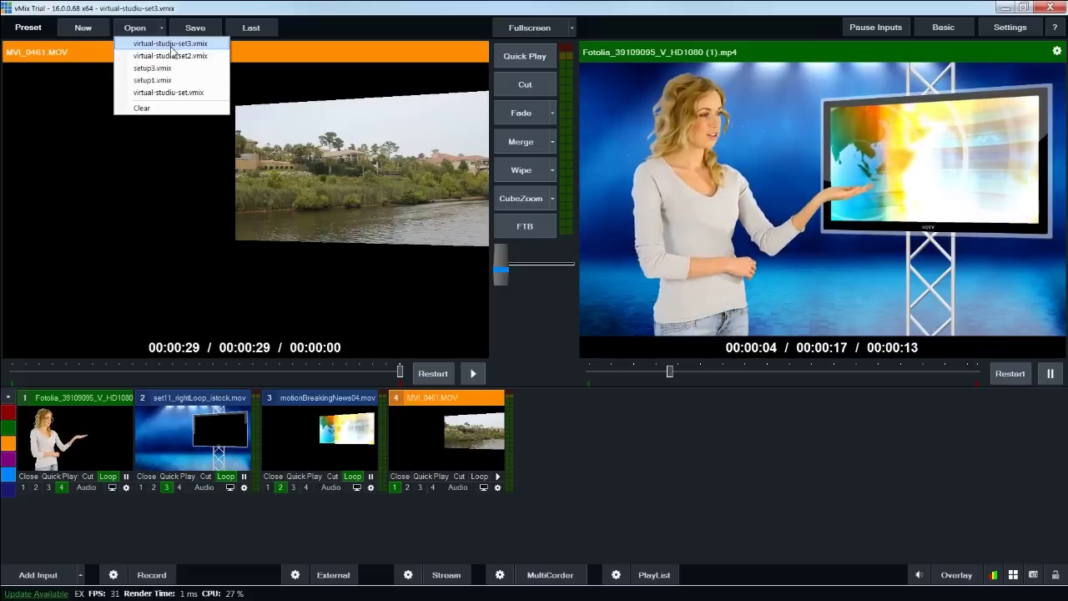
Step: Load virtual-studiu-set3.vmix from the recent presets list
click(178, 48)
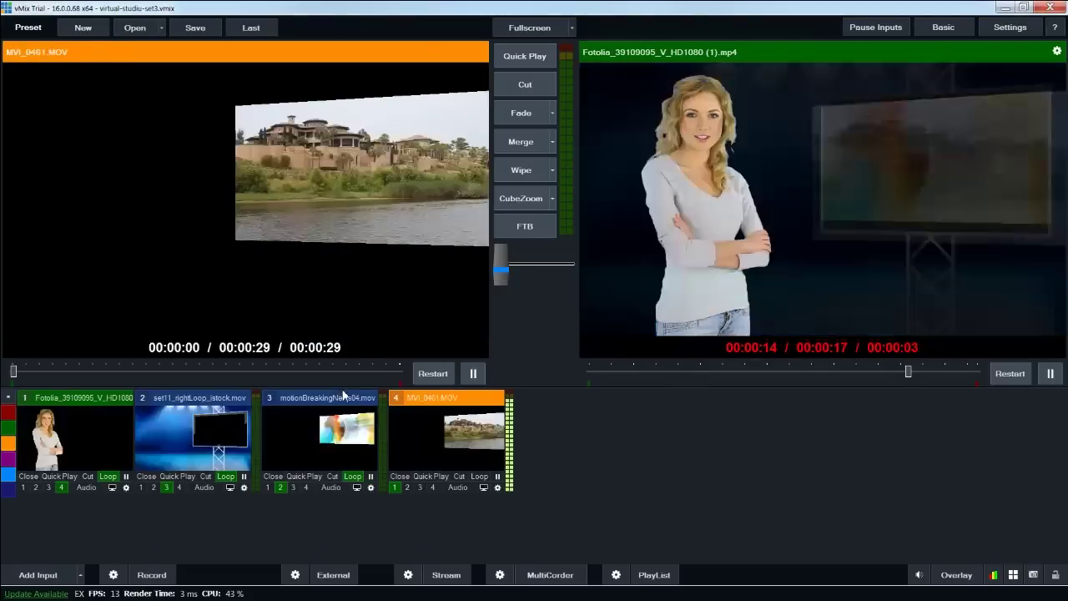